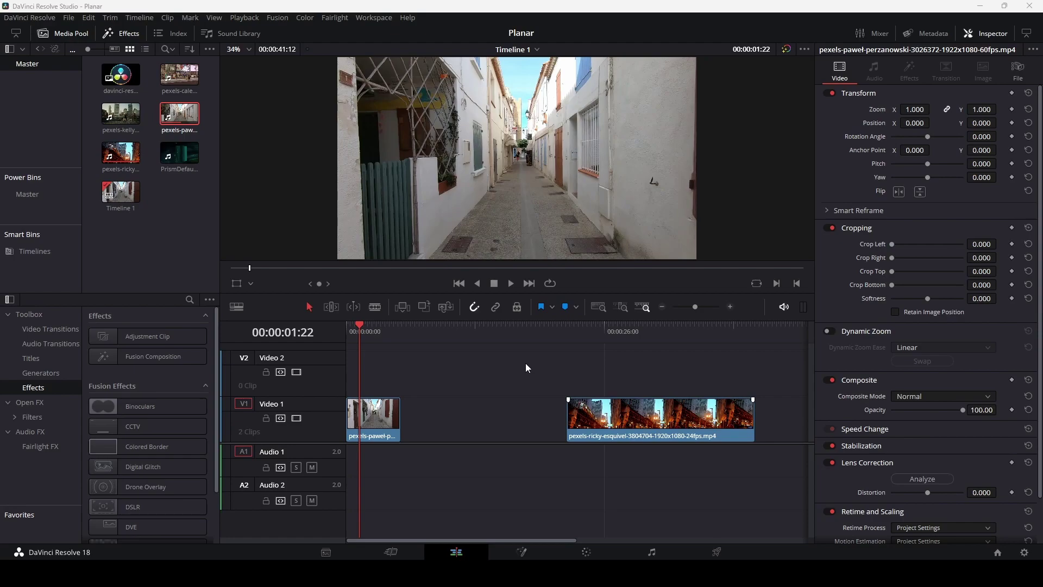
Convert the first alley clip (pexels-pawel) into Fusion Clip 1 and nudge the playhead forward
{"action": "right_click", "coordinate": [380, 424]}
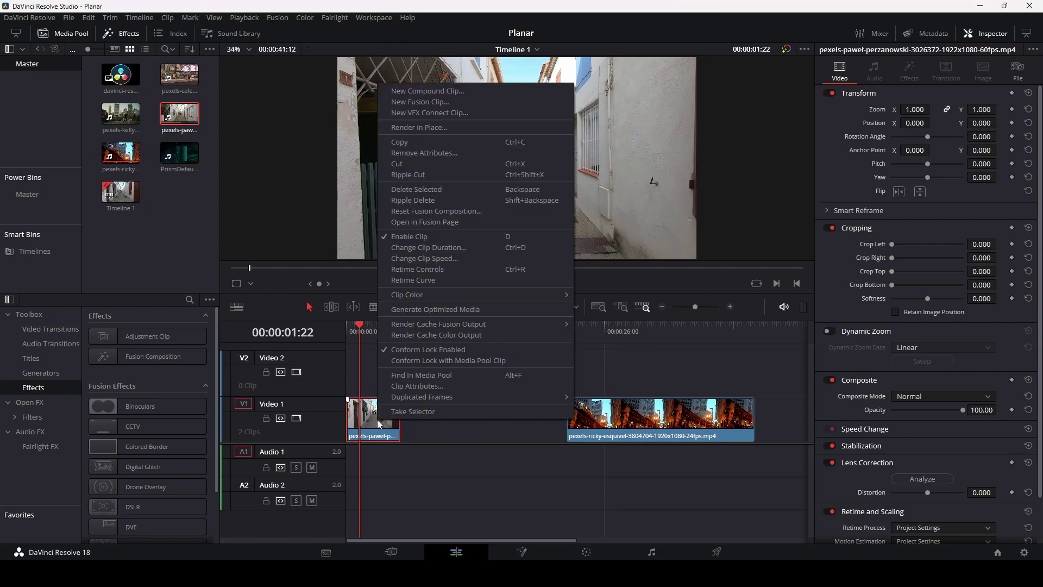
{"action": "left_click", "coordinate": [420, 102]}
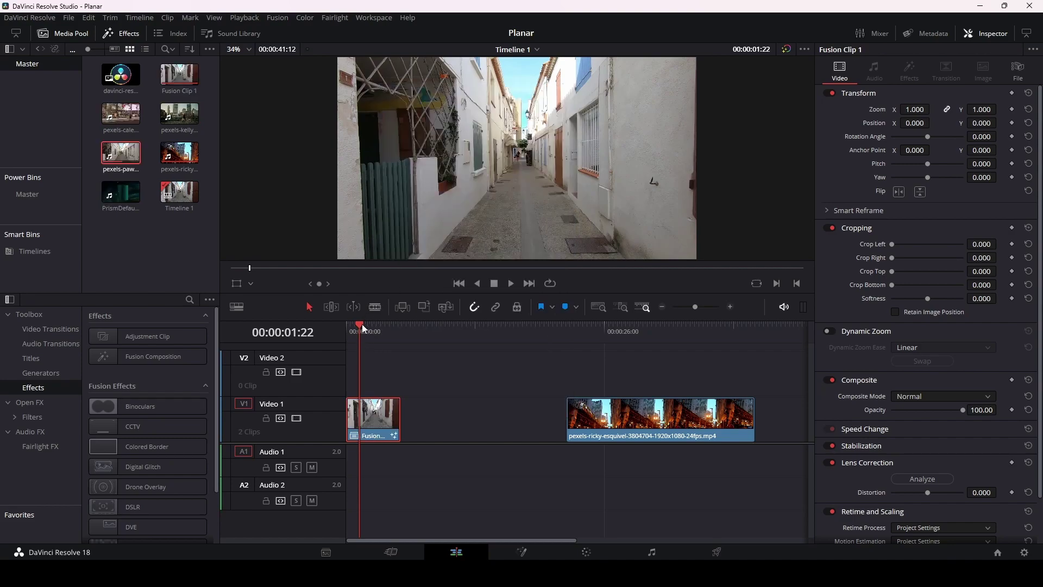
{"action": "left_click_drag", "start_coordinate": [362, 324], "coordinate": [366, 325]}
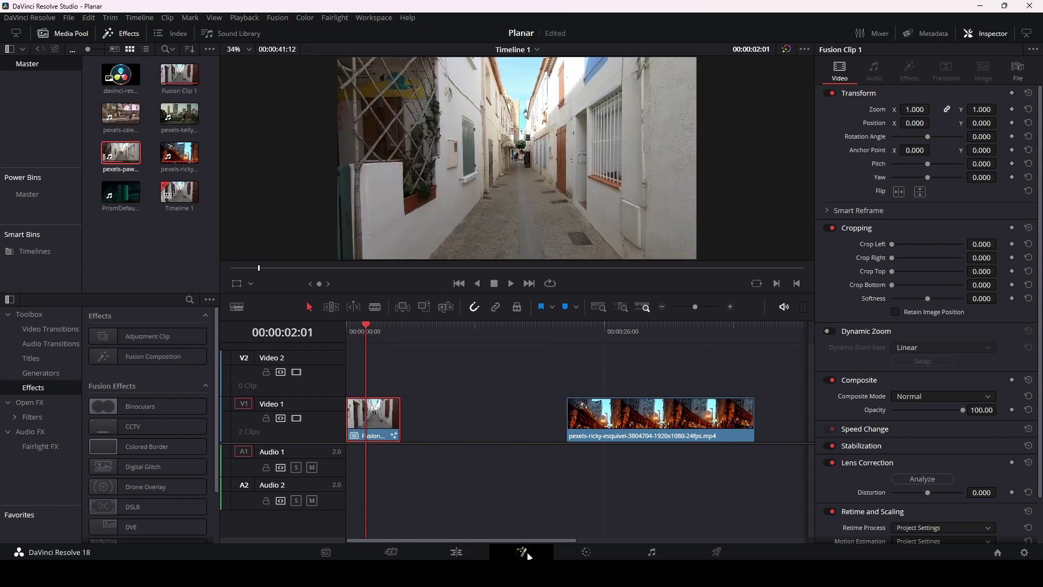
Open Fusion Clip 1 on the Fusion page and center the nodes, moving MediaIn1 left
{"action": "left_click", "coordinate": [527, 555]}
{"action": "left_click_drag", "start_coordinate": [153, 418], "coordinate": [481, 461]}
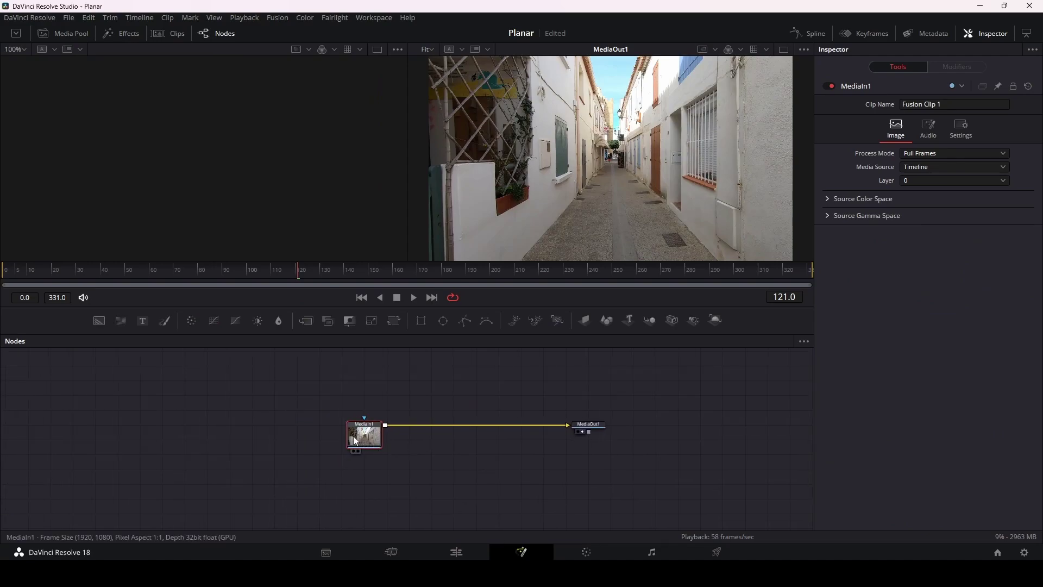
{"action": "left_click_drag", "start_coordinate": [358, 437], "coordinate": [295, 438]}
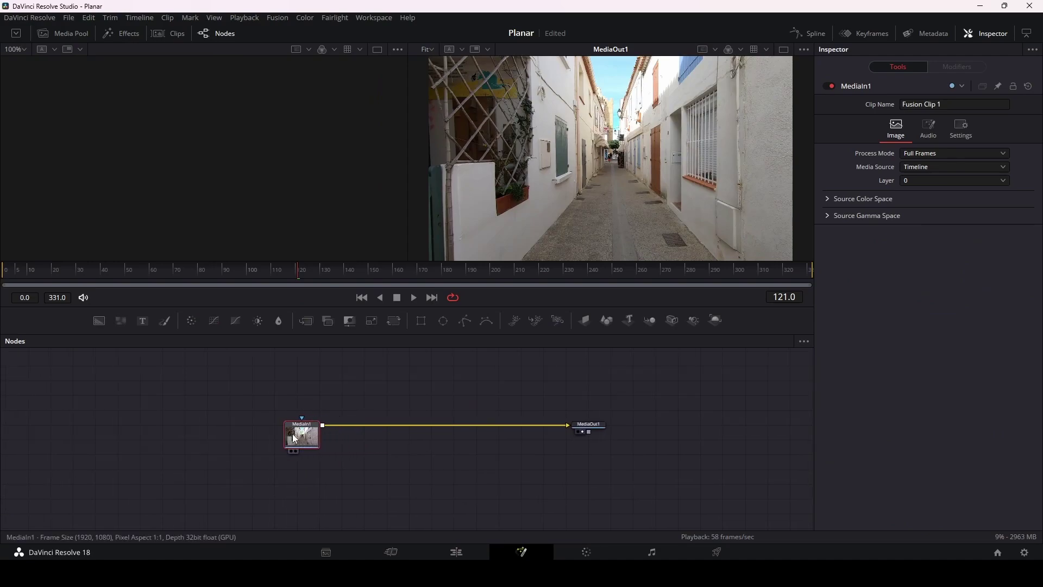
Search 'planar' and insert a Planar Tracker between MediaIn1 and MediaOut1
{"action": "key", "text": "shift+space"}
{"action": "type", "text": "pla"}
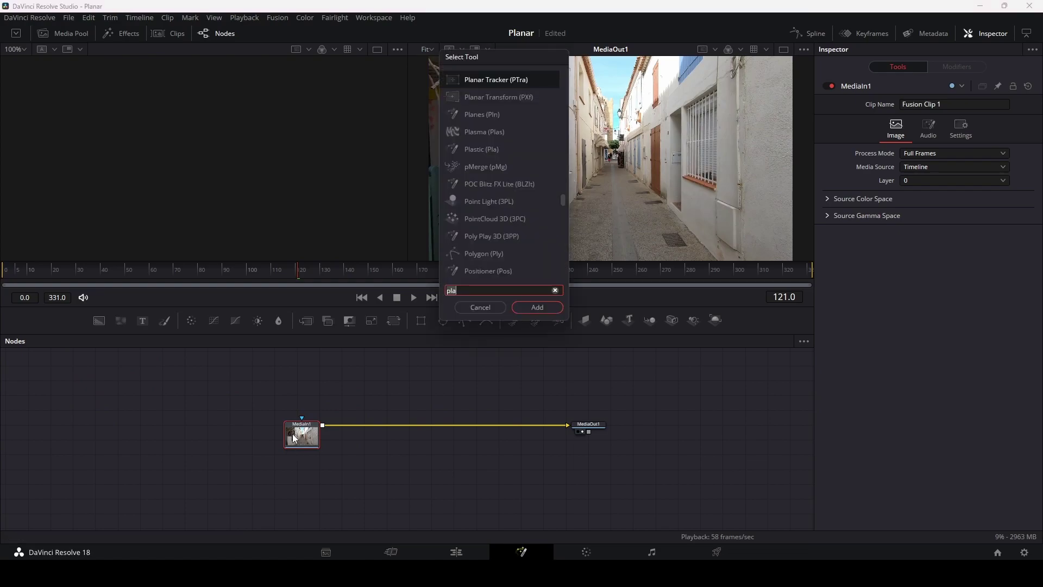
{"action": "key", "text": "BackSpace"}
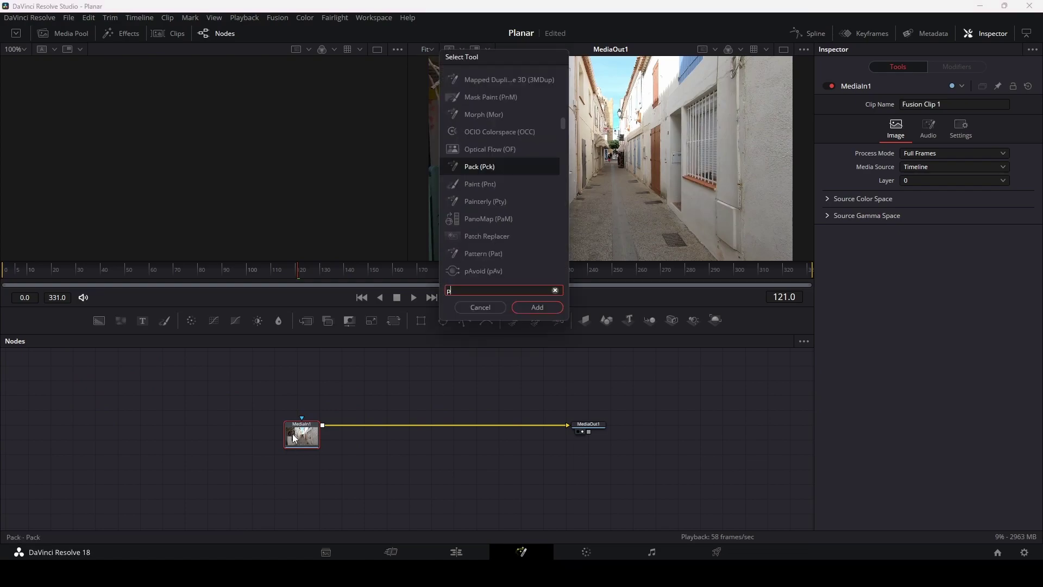
{"action": "type", "text": "sns"}
{"action": "key", "text": "BackSpace"}
{"action": "key", "text": "BackSpace"}
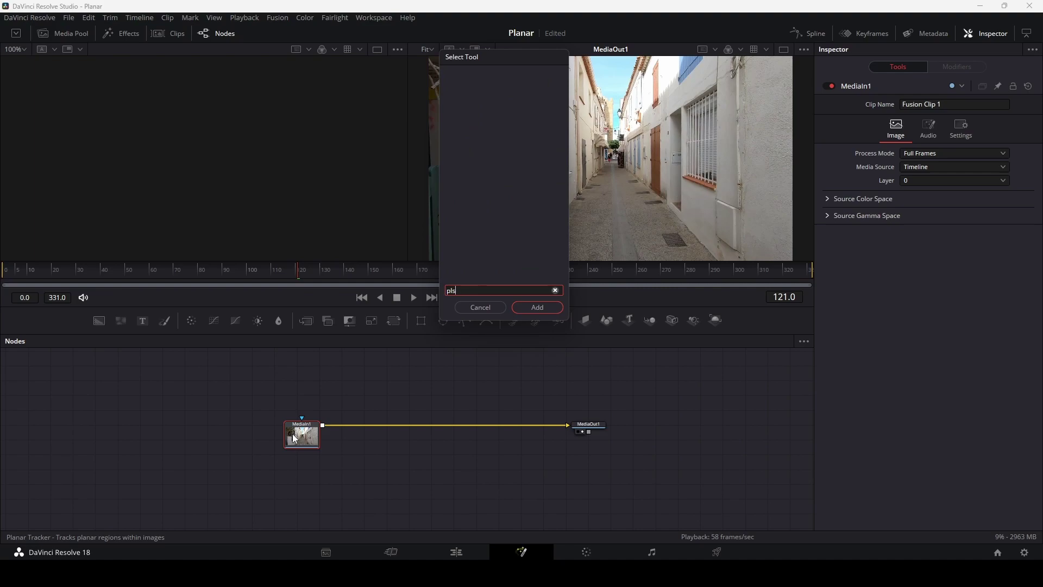
{"action": "key", "text": "BackSpace"}
{"action": "type", "text": "ana"}
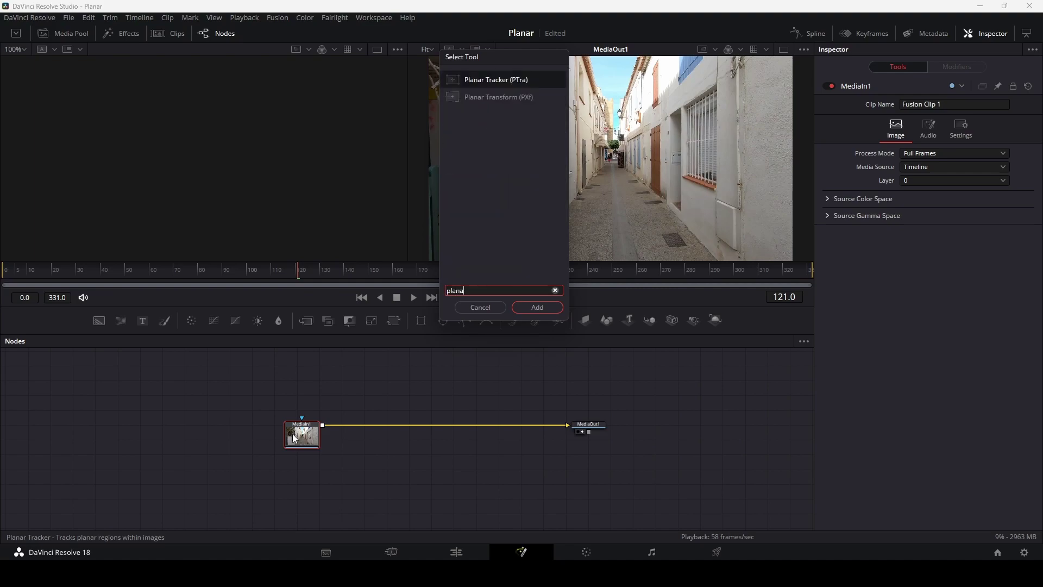
{"action": "key", "text": "Return"}
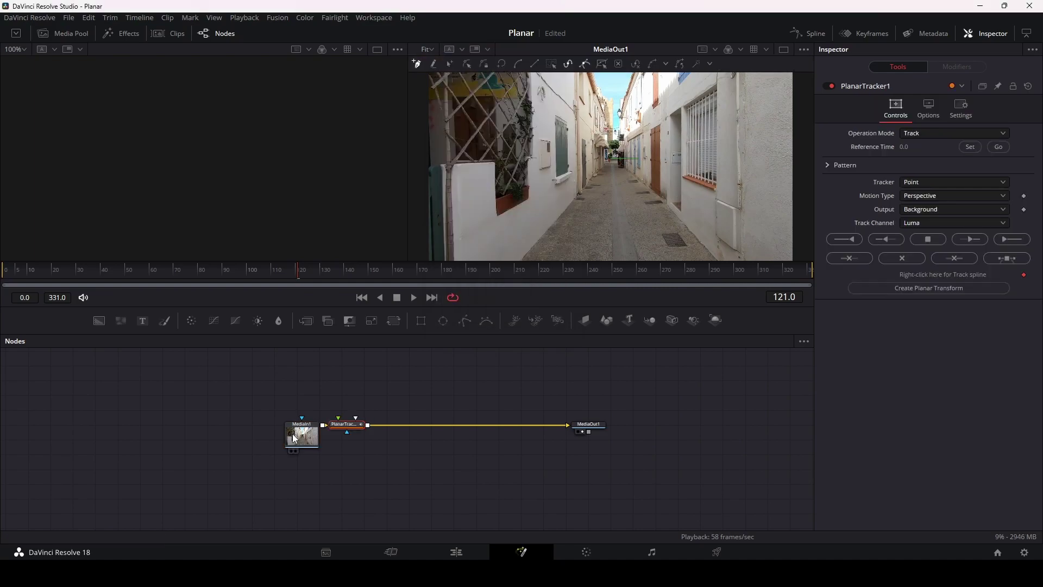
{"action": "left_click_drag", "start_coordinate": [350, 426], "coordinate": [428, 427]}
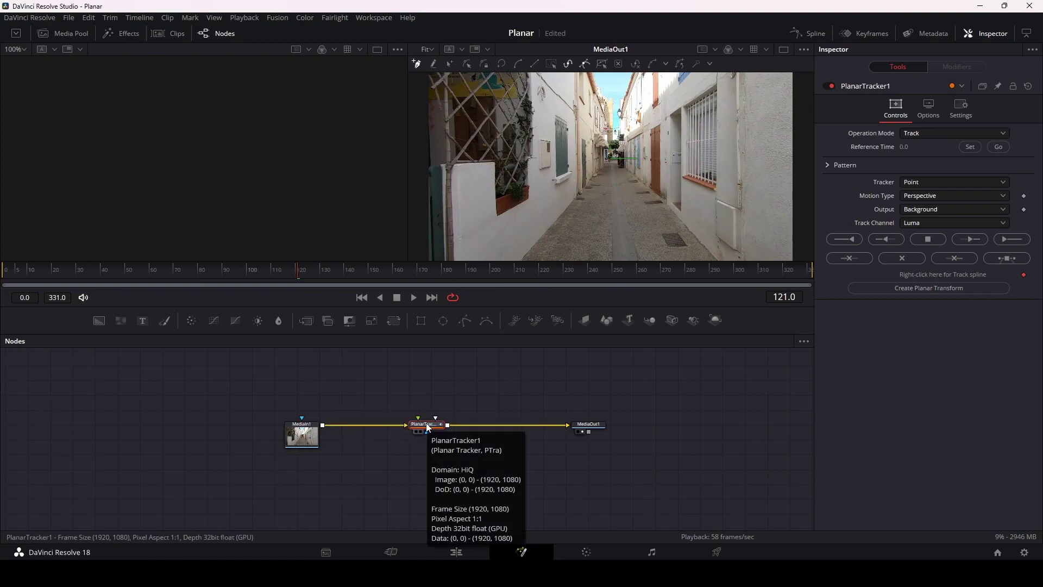
Move the playhead to frame 100 and zoom the viewer in on the alley floor
{"action": "left_click_drag", "start_coordinate": [298, 272], "coordinate": [248, 275]}
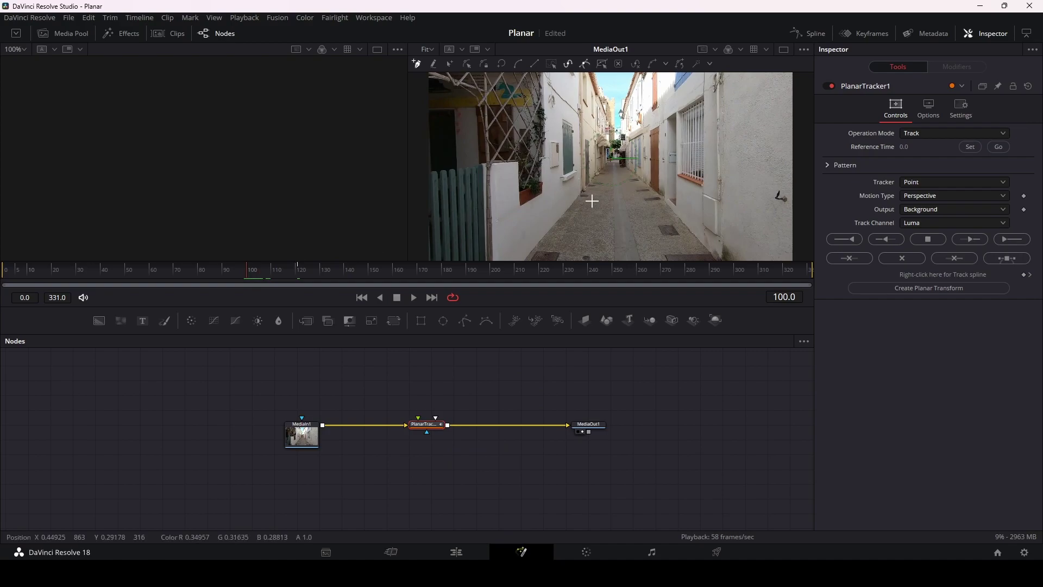
{"action": "left_click_drag", "start_coordinate": [589, 142], "coordinate": [639, 159]}
{"action": "scroll", "coordinate": [597, 204], "scroll_direction": "up", "scroll_amount": 2}
{"action": "scroll", "coordinate": [597, 204], "scroll_direction": "up", "scroll_amount": 2}
{"action": "scroll", "coordinate": [597, 201], "scroll_direction": "up", "scroll_amount": 2}
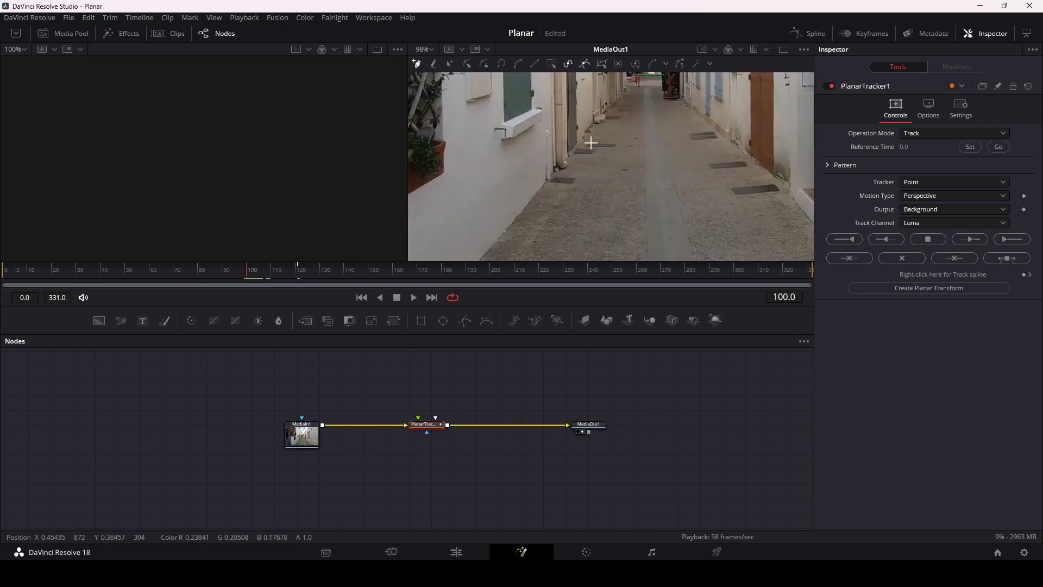
Draw a closed four-corner tracking polygon around the alley floor
{"action": "left_click", "coordinate": [584, 137]}
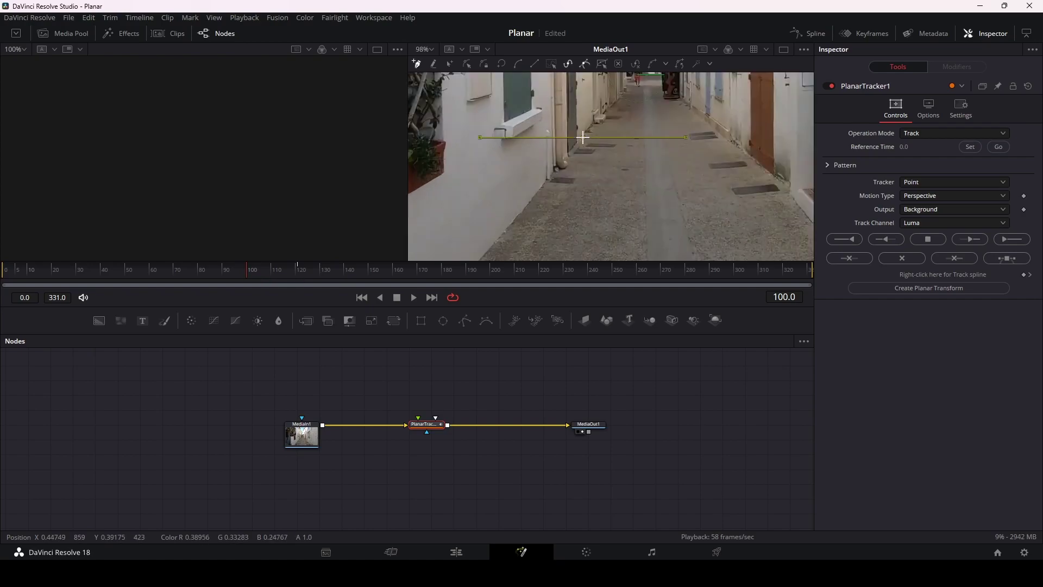
{"action": "left_click", "coordinate": [512, 222]}
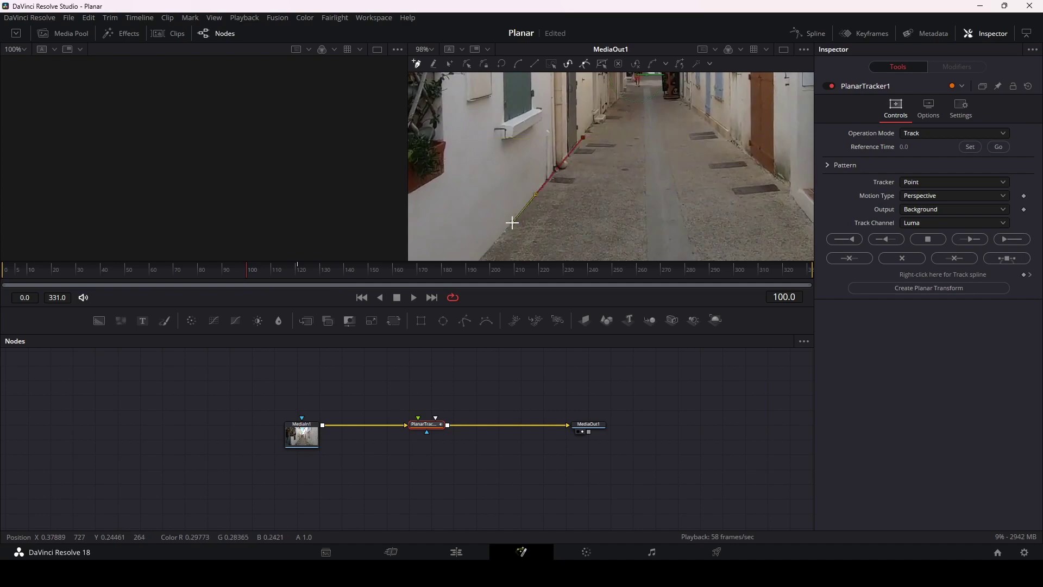
{"action": "left_click", "coordinate": [799, 207]}
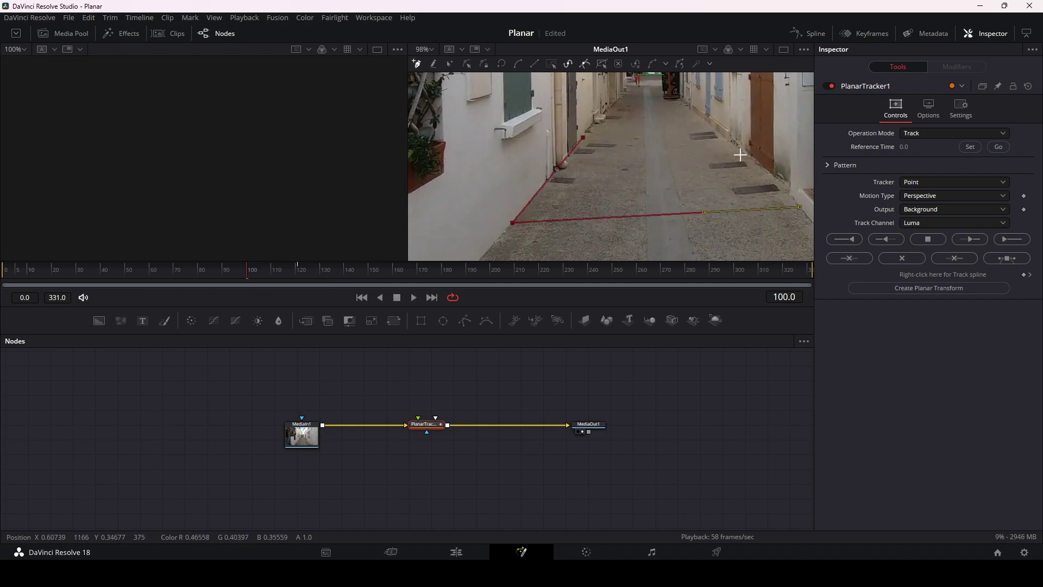
{"action": "left_click", "coordinate": [722, 136]}
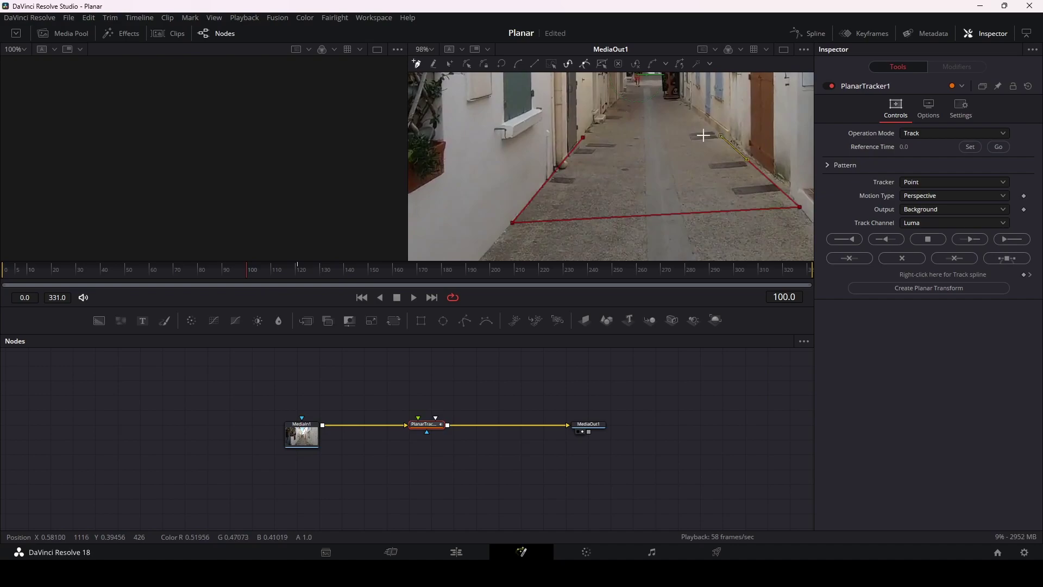
{"action": "left_click", "coordinate": [584, 136]}
Zoom back out and set frame 100 as the tracker's reference time
{"action": "scroll", "coordinate": [657, 186], "scroll_direction": "down", "scroll_amount": 3}
{"action": "scroll", "coordinate": [651, 185], "scroll_direction": "down", "scroll_amount": 2}
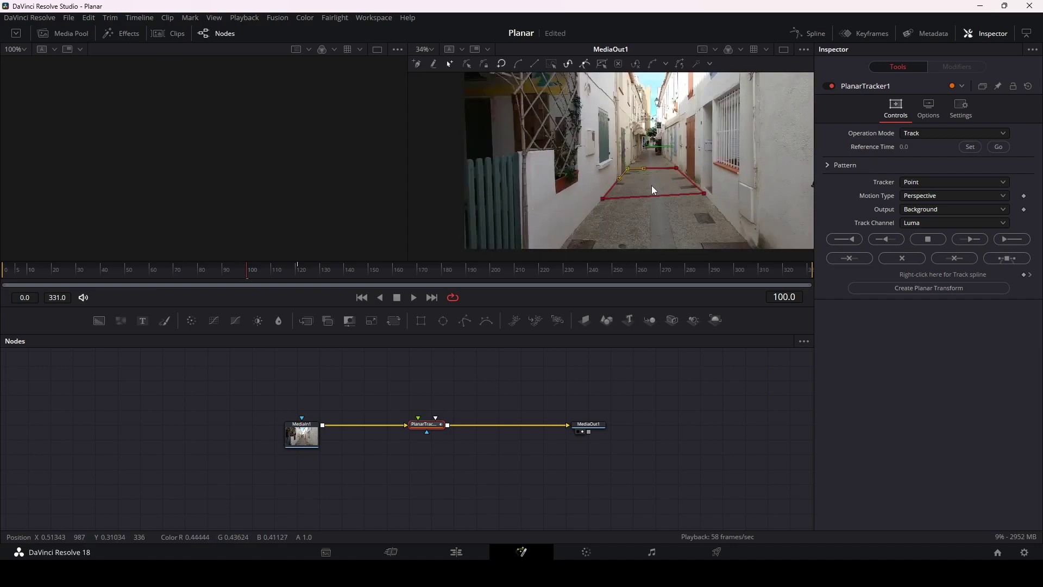
{"action": "left_click", "coordinate": [972, 148]}
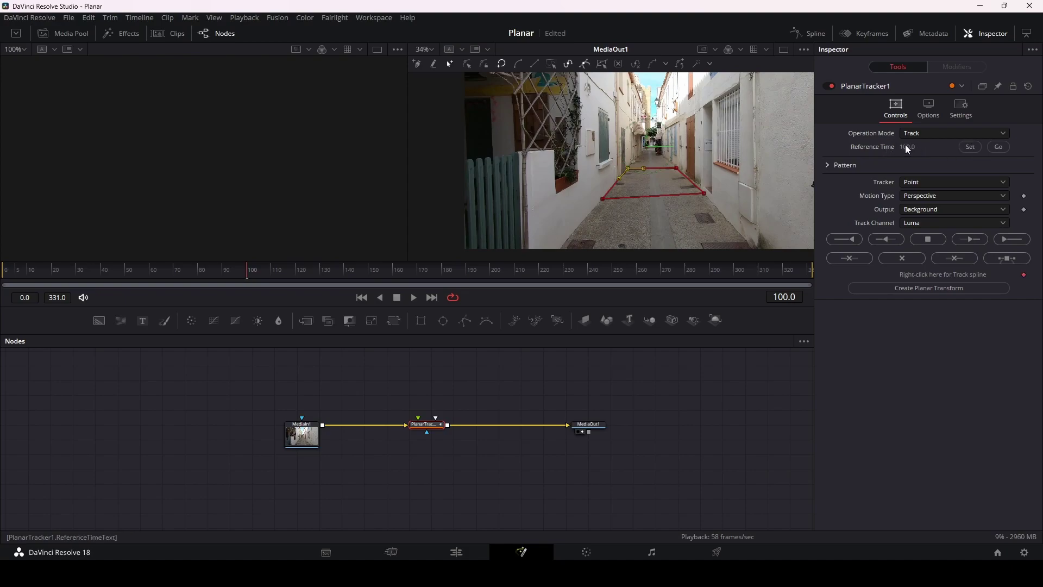
{"action": "left_click", "coordinate": [939, 185]}
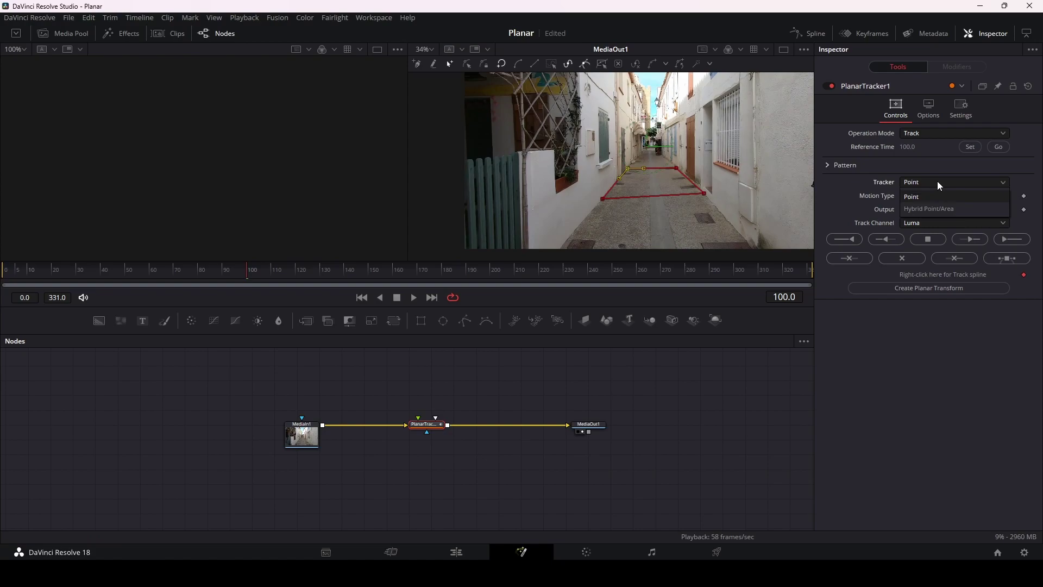
Use the Hybrid Point/Area tracker to track the floor forward to the end and back to the start
{"action": "left_click", "coordinate": [919, 212]}
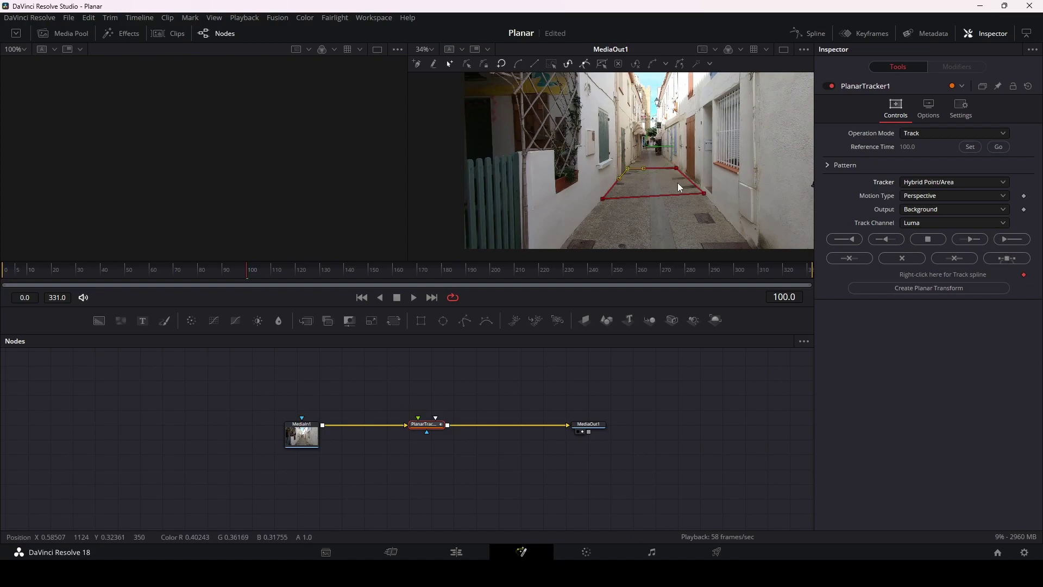
{"action": "left_click", "coordinate": [1018, 244]}
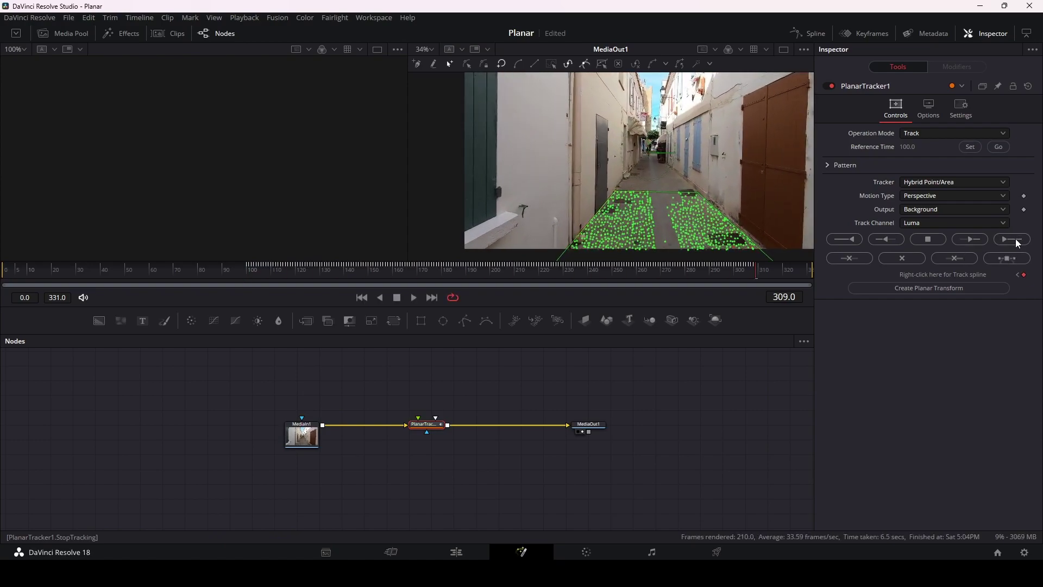
{"action": "left_click", "coordinate": [1003, 148]}
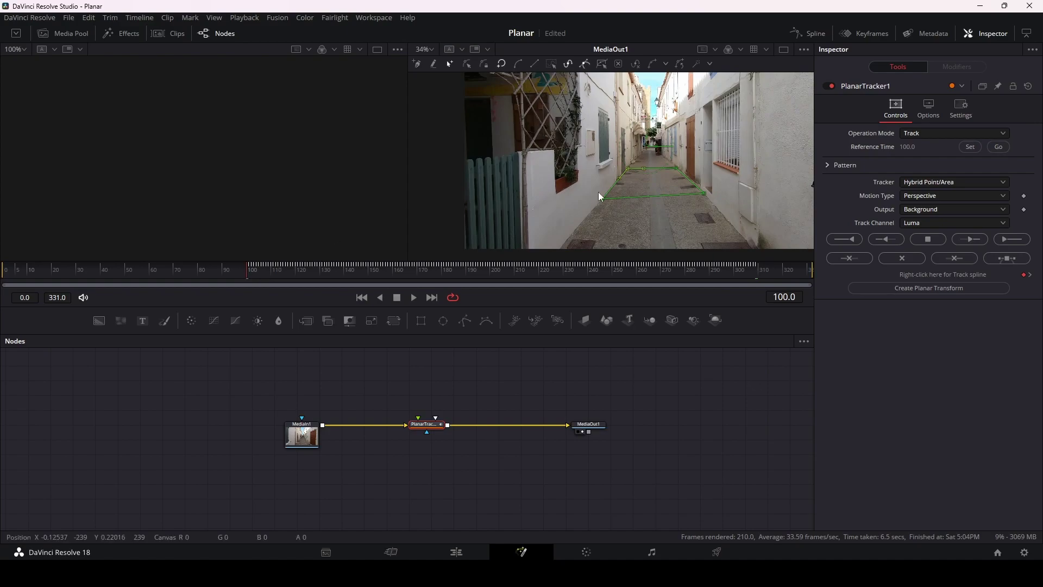
{"action": "left_click", "coordinate": [852, 245]}
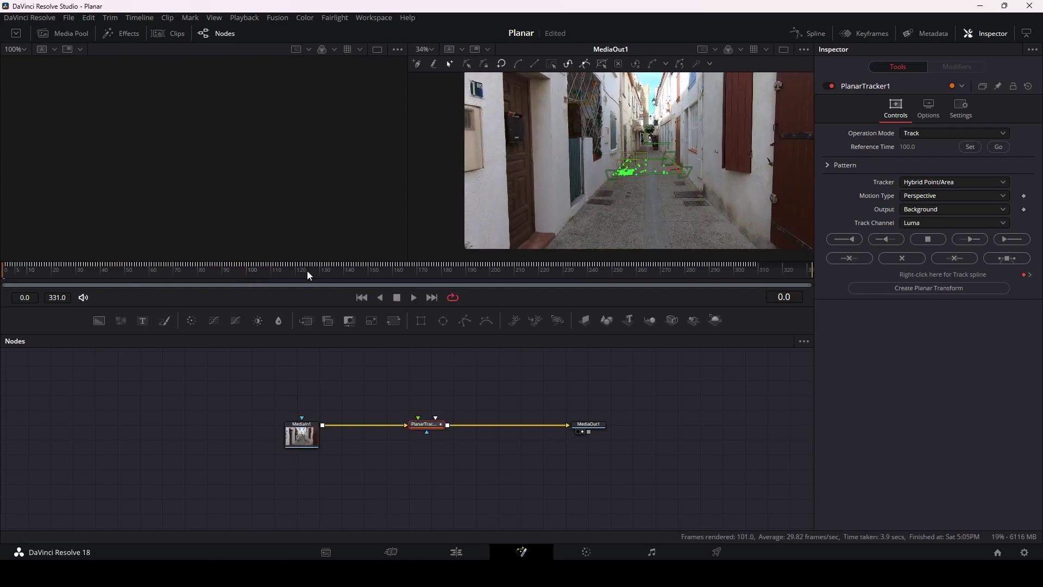
Move the playhead to frame 110 and recenter the node graph
{"action": "left_click_drag", "start_coordinate": [241, 276], "coordinate": [274, 276]}
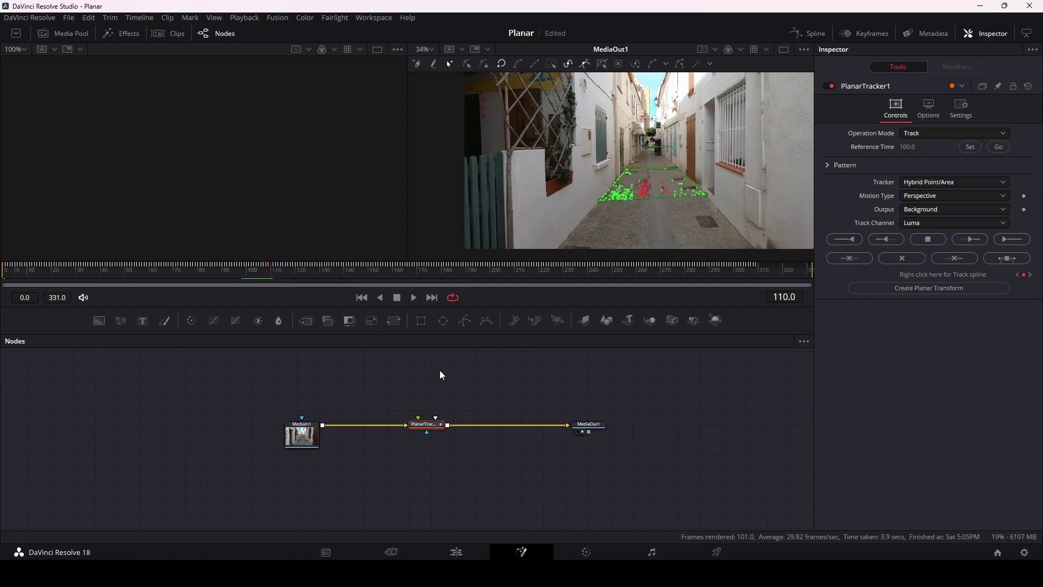
{"action": "left_click_drag", "start_coordinate": [453, 384], "coordinate": [416, 412]}
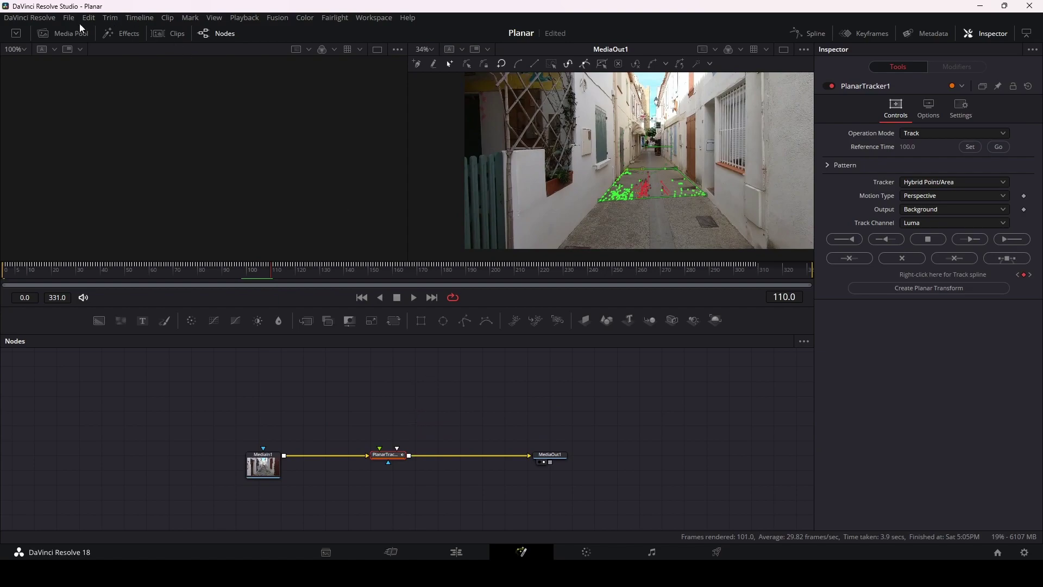
{"action": "left_click", "coordinate": [56, 34]}
Add davinci-resolve.png to the node graph as MediaIn2 and view it in the left viewer
{"action": "left_click_drag", "start_coordinate": [120, 79], "coordinate": [409, 394]}
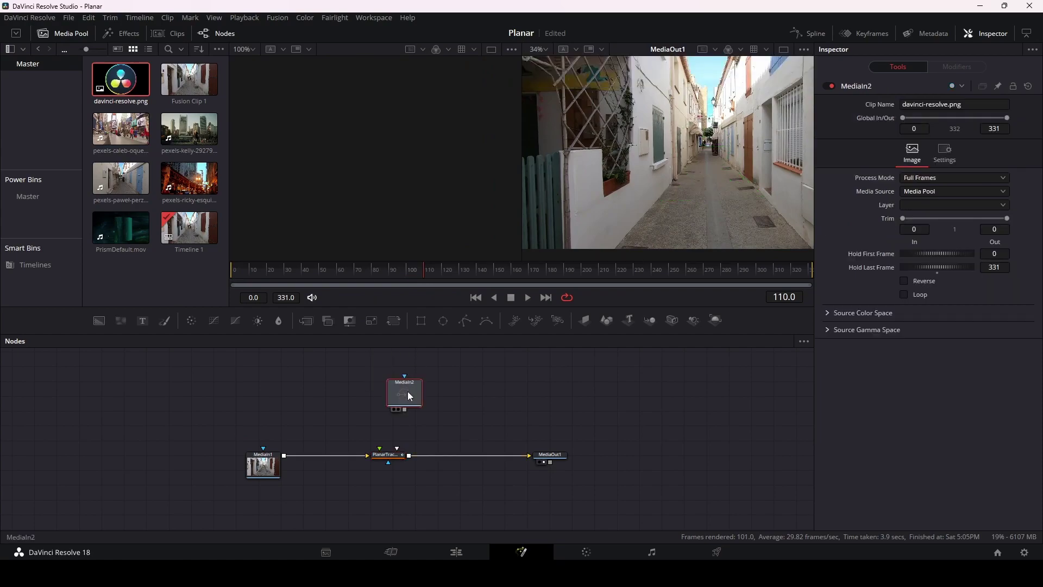
{"action": "key", "text": "1"}
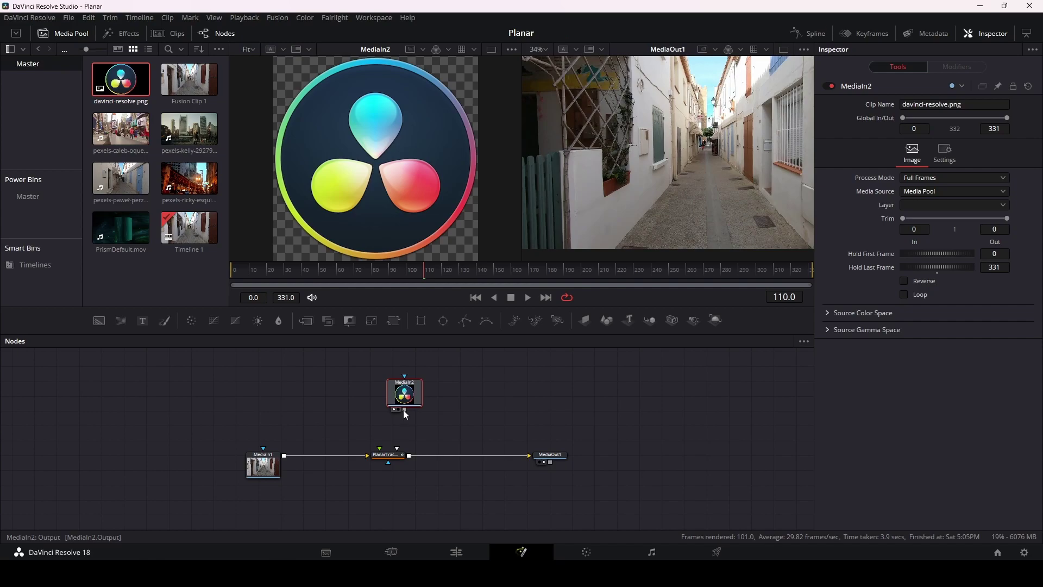
{"action": "left_click", "coordinate": [391, 459]}
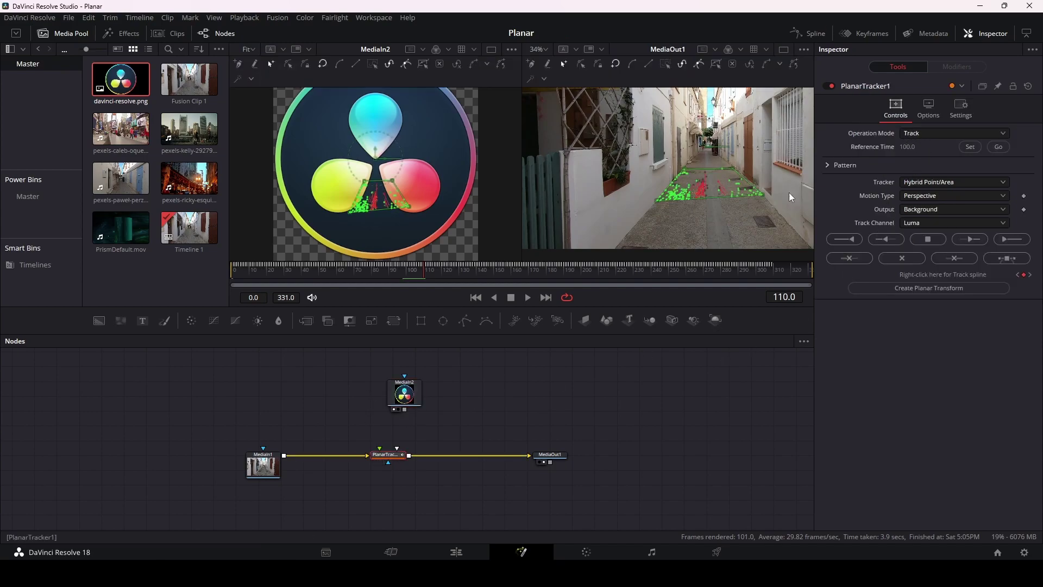
{"action": "left_click", "coordinate": [928, 133]}
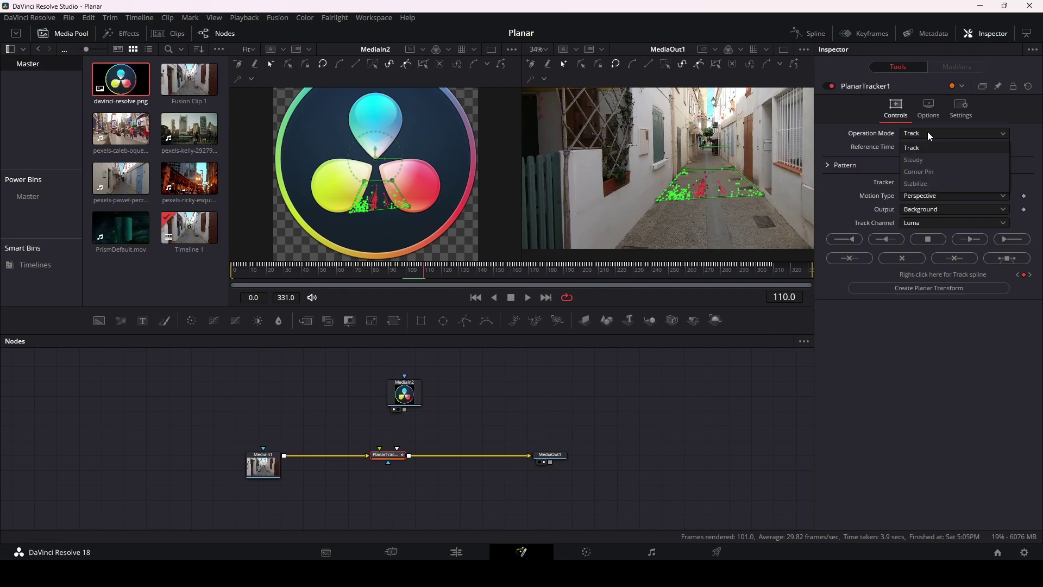
Switch PlanarTracker1 to Corner Pin mode and connect MediaIn2 as its corner-pin input
{"action": "left_click", "coordinate": [937, 172]}
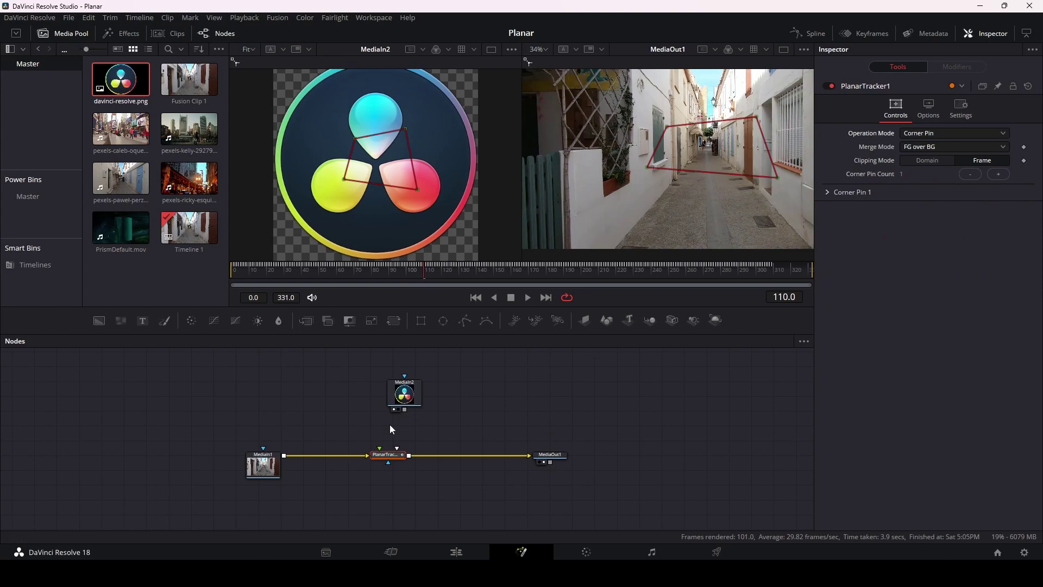
{"action": "left_click_drag", "start_coordinate": [404, 409], "coordinate": [399, 424]}
{"action": "left_click_drag", "start_coordinate": [383, 440], "coordinate": [380, 453]}
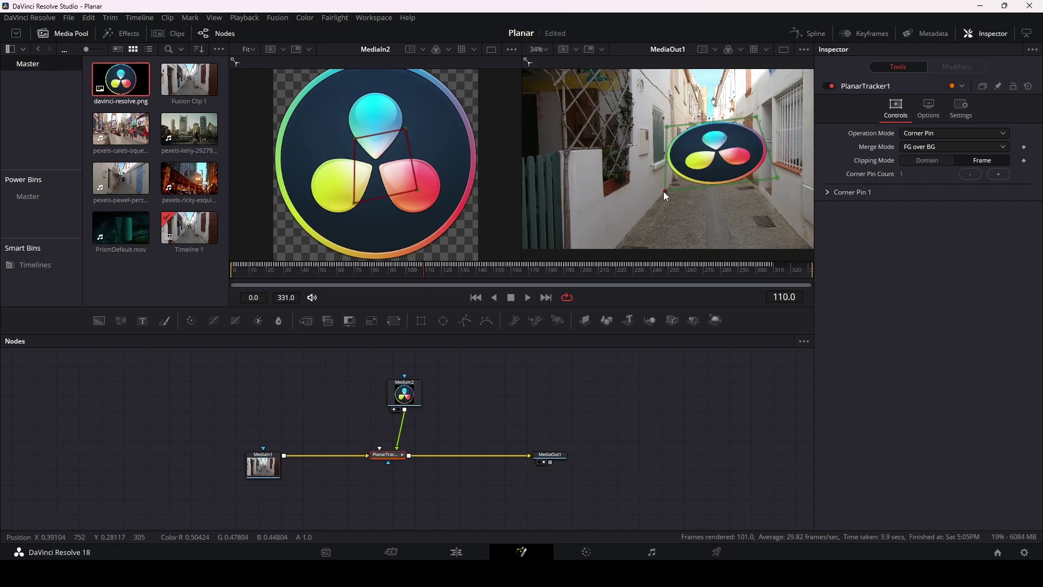
Drag the logo's four corner-pin handles so it lies flat on the alley pavement
{"action": "left_click_drag", "start_coordinate": [777, 178], "coordinate": [761, 193]}
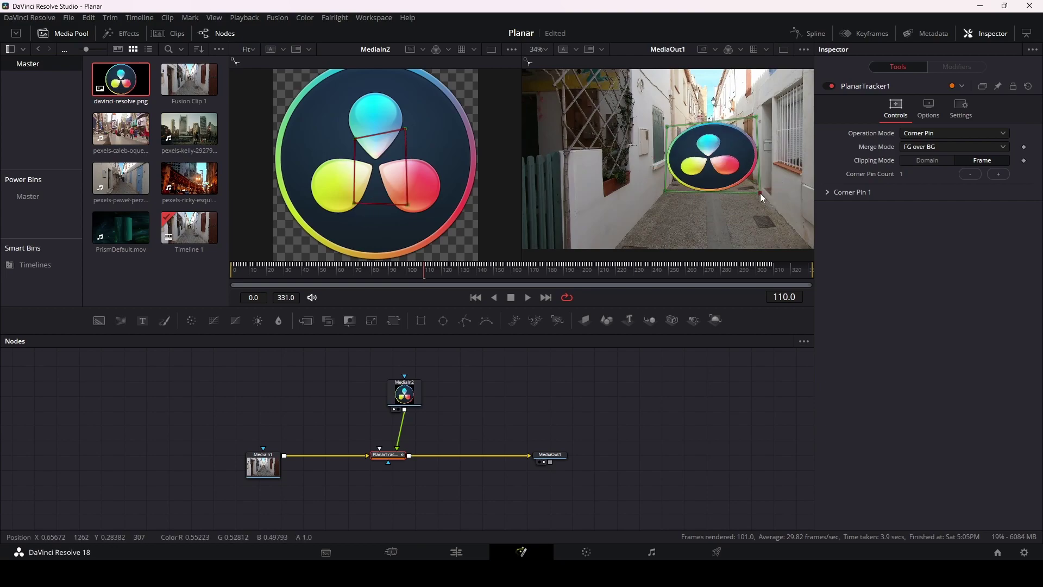
{"action": "left_click_drag", "start_coordinate": [667, 127], "coordinate": [684, 173]}
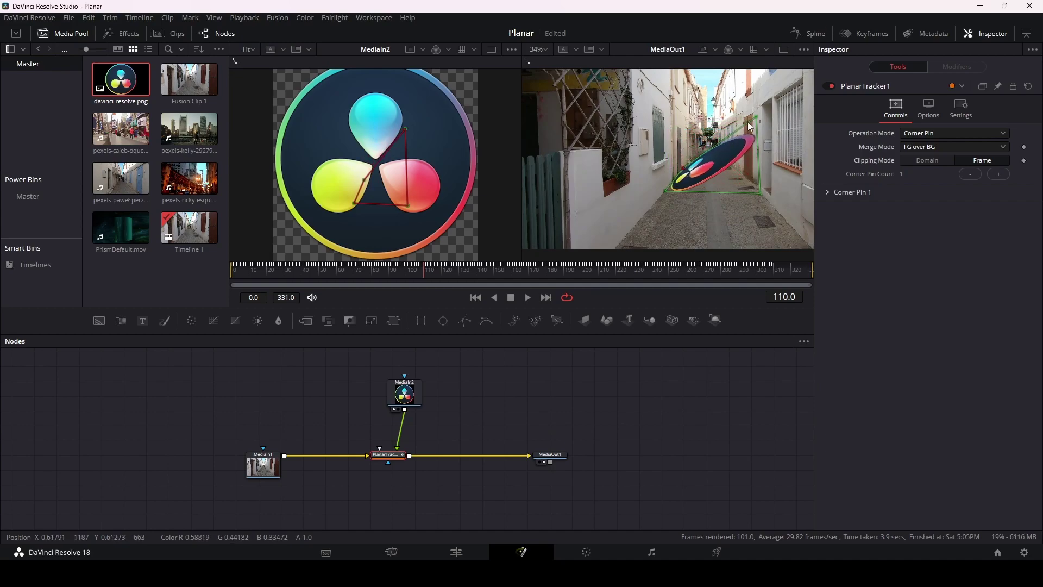
{"action": "left_click_drag", "start_coordinate": [755, 116], "coordinate": [735, 167]}
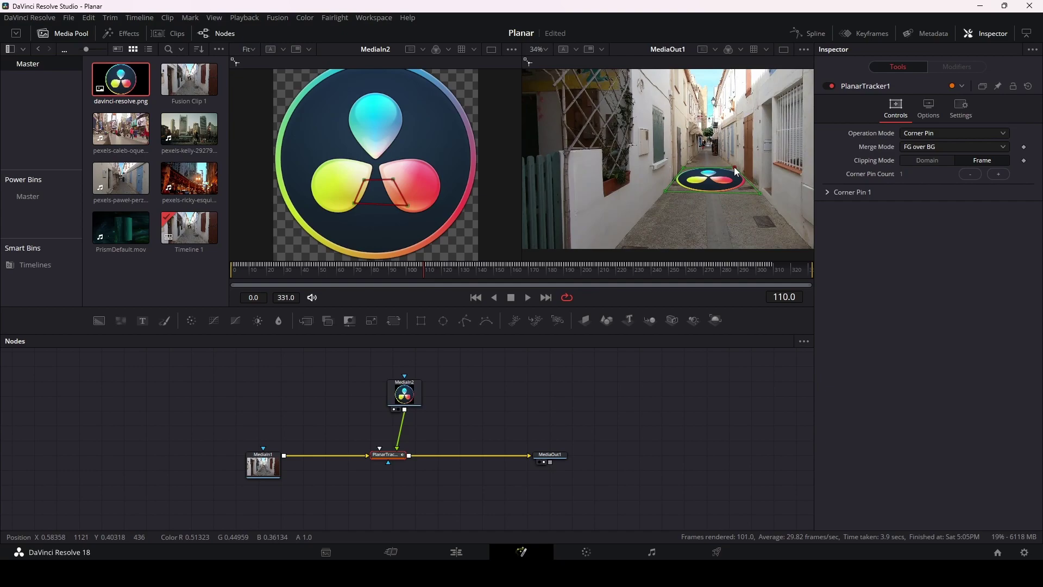
{"action": "left_click_drag", "start_coordinate": [761, 193], "coordinate": [757, 190]}
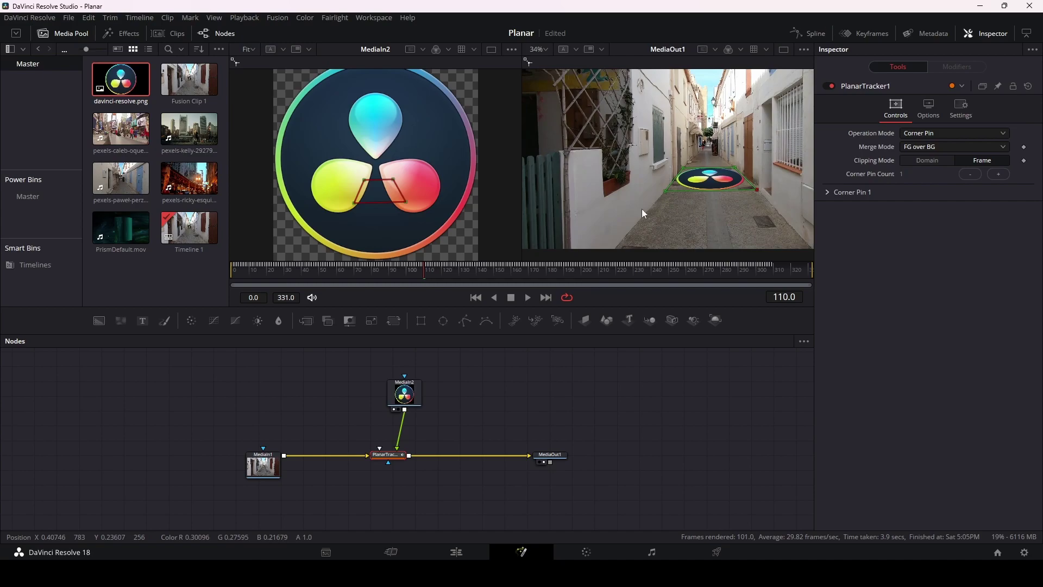
{"action": "mouse_move", "coordinate": [410, 392]}
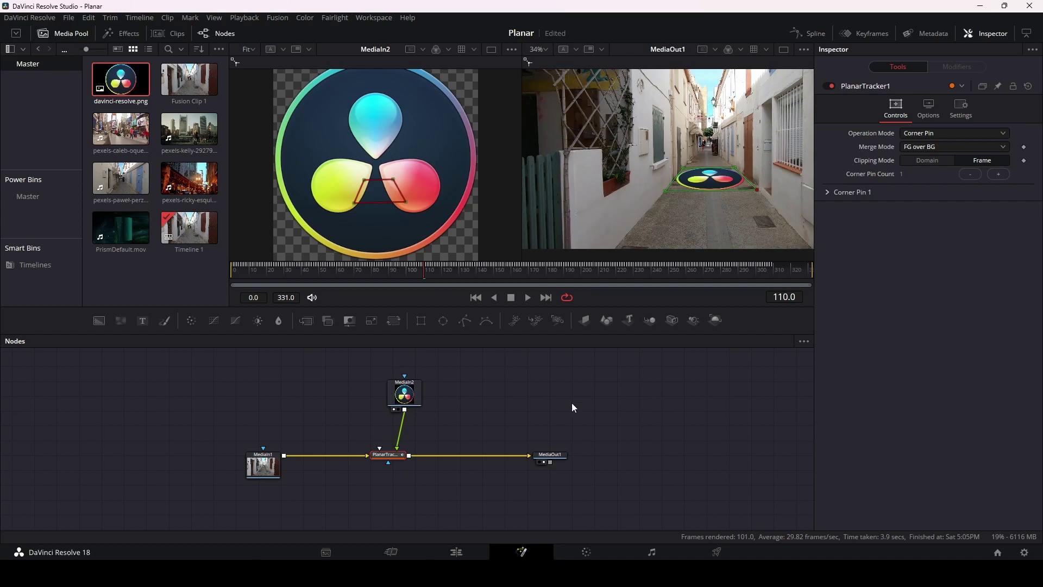
{"action": "left_click", "coordinate": [826, 192]}
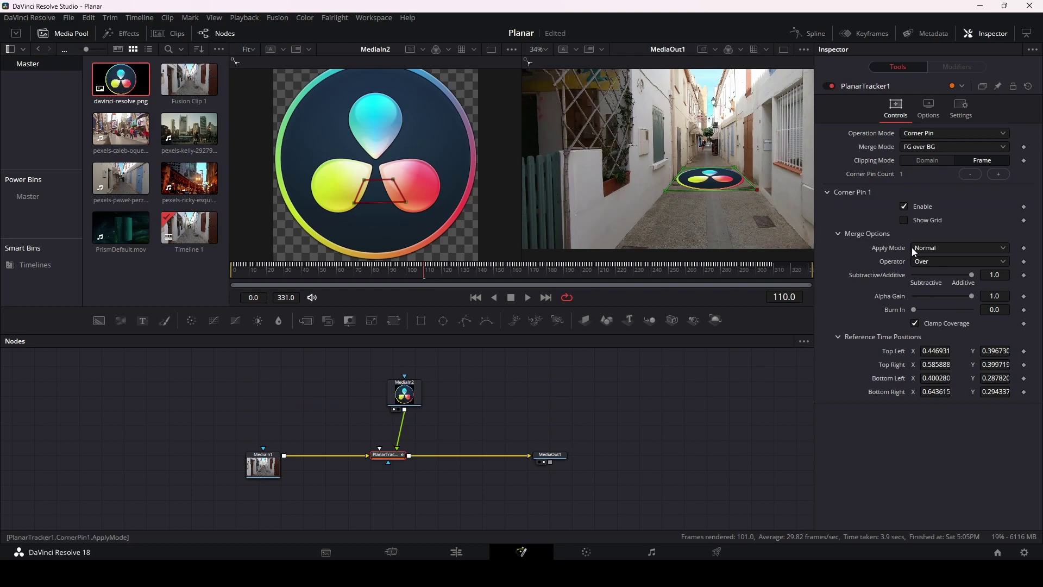
Blend the pinned logo with Screen apply mode, play from the start, then unlink MediaIn2
{"action": "left_click", "coordinate": [931, 250]}
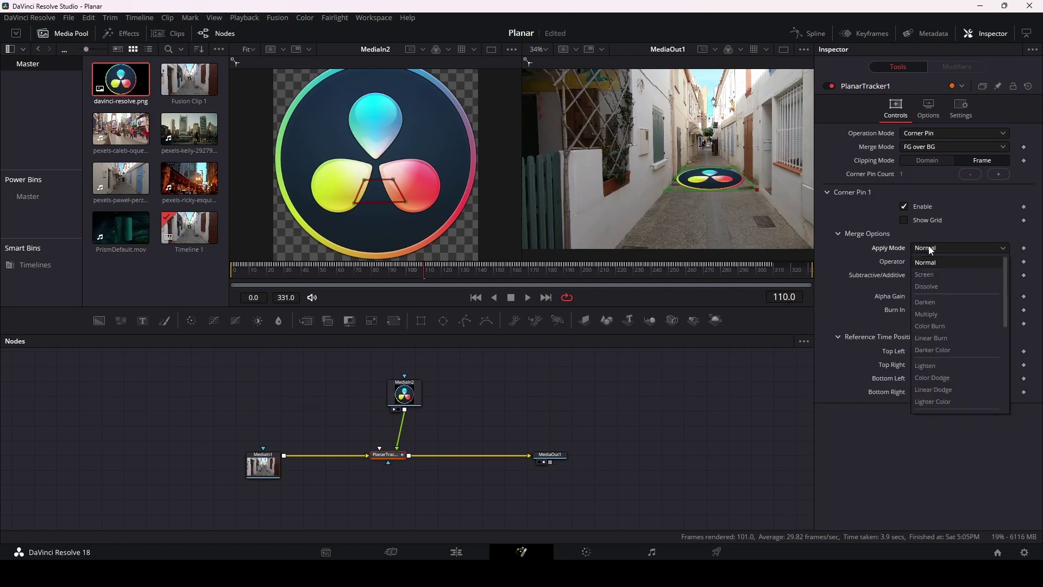
{"action": "left_click", "coordinate": [928, 273]}
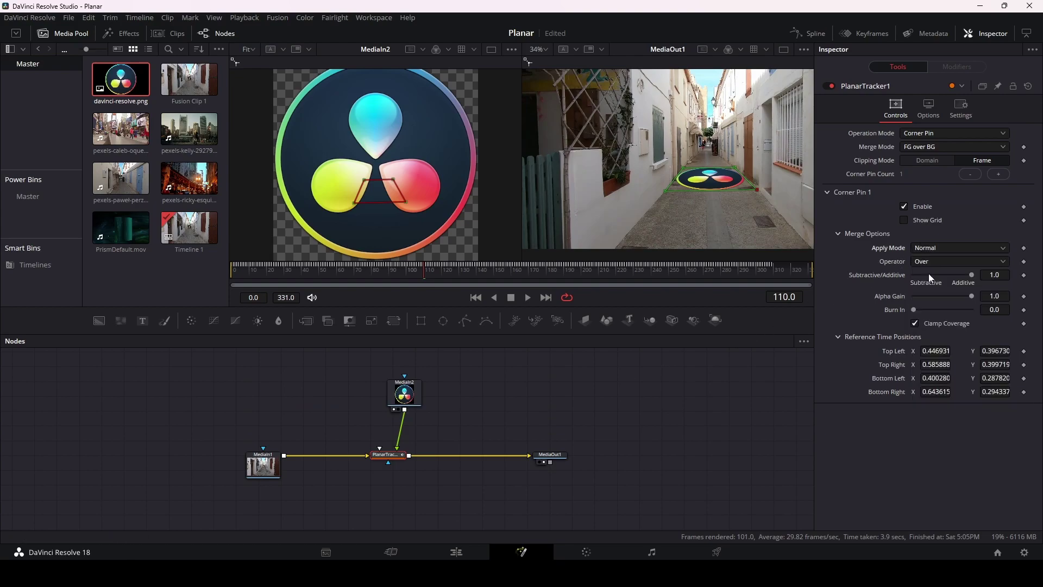
{"action": "left_click", "coordinate": [552, 390]}
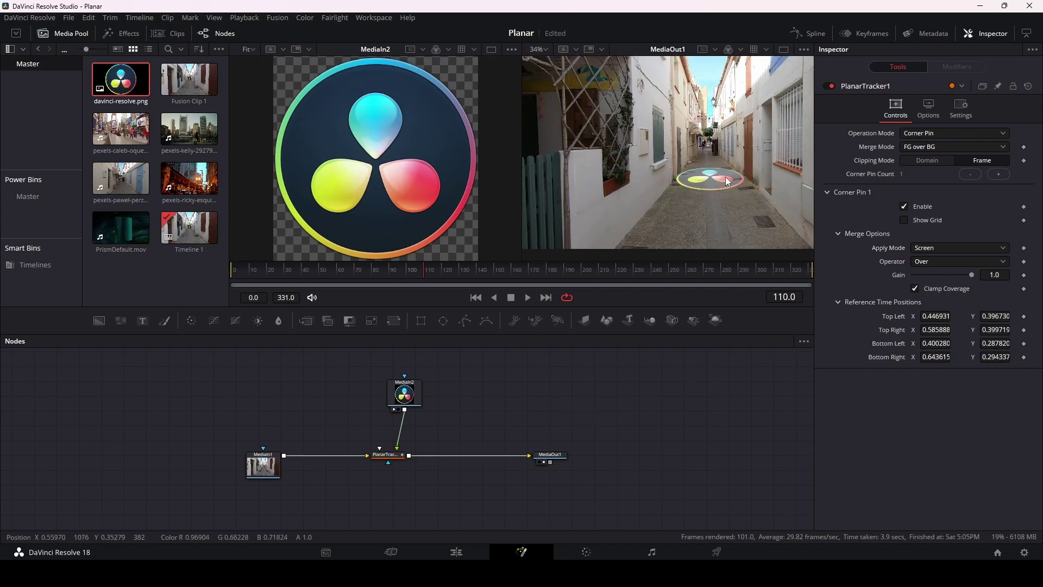
{"action": "left_click", "coordinate": [476, 298]}
{"action": "left_click", "coordinate": [528, 297]}
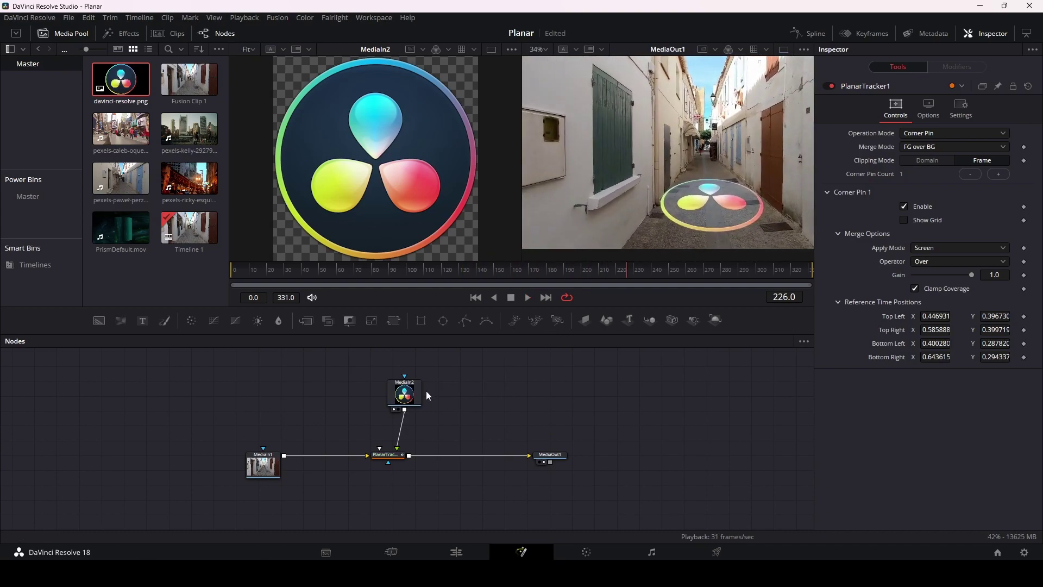
{"action": "left_click_drag", "start_coordinate": [402, 444], "coordinate": [426, 425]}
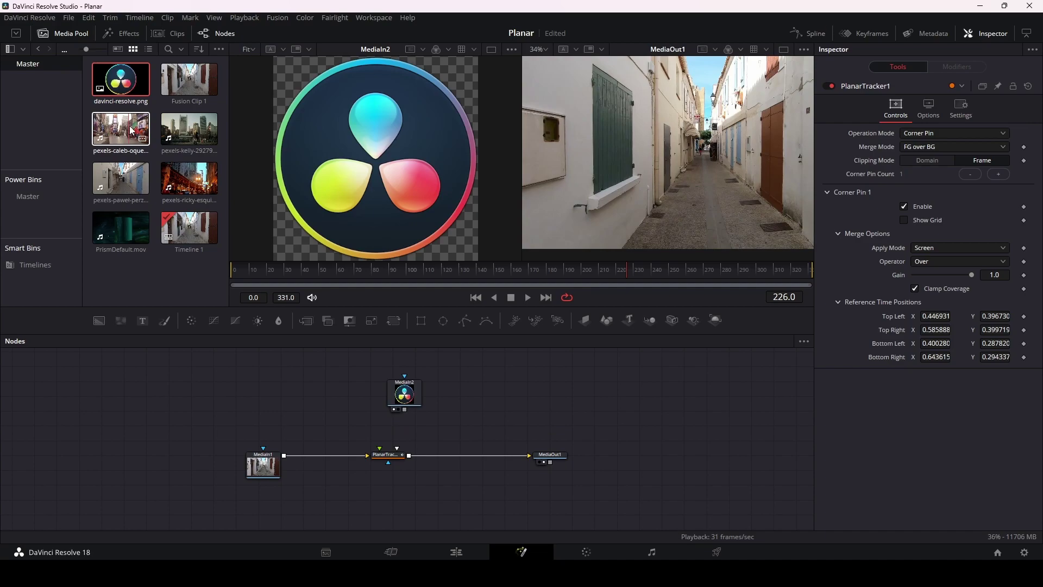
Add the street clip as looping MediaIn3 and wire it into the tracker's corner-pin input
{"action": "left_click_drag", "start_coordinate": [129, 130], "coordinate": [493, 384]}
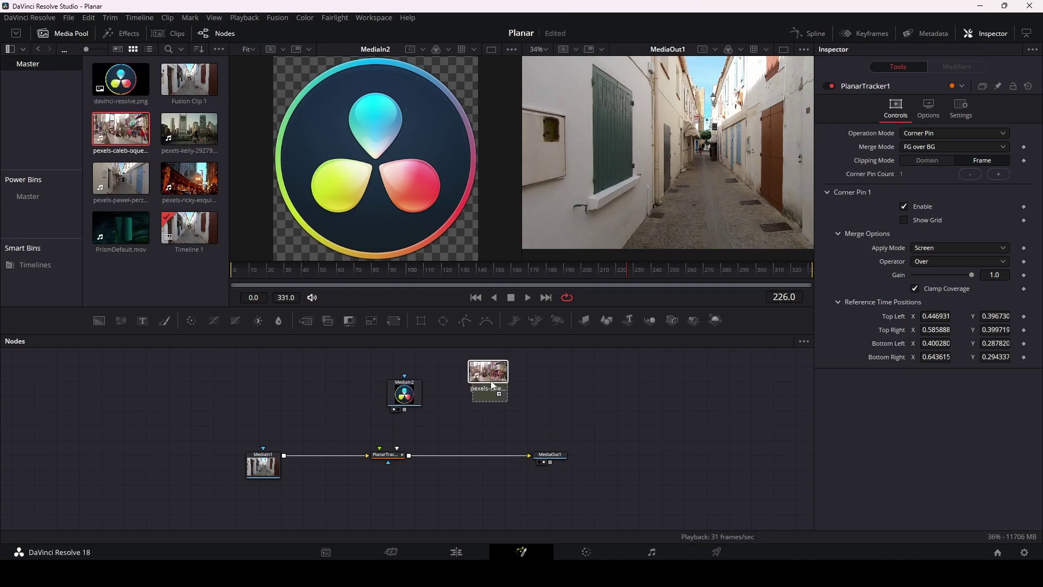
{"action": "left_click_drag", "start_coordinate": [404, 393], "coordinate": [250, 384]}
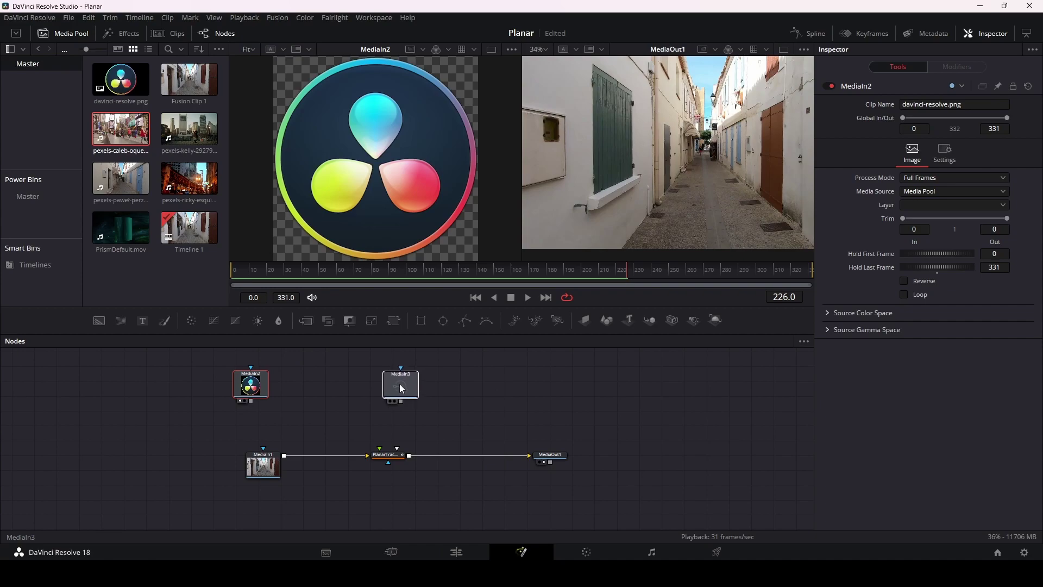
{"action": "left_click", "coordinate": [401, 388]}
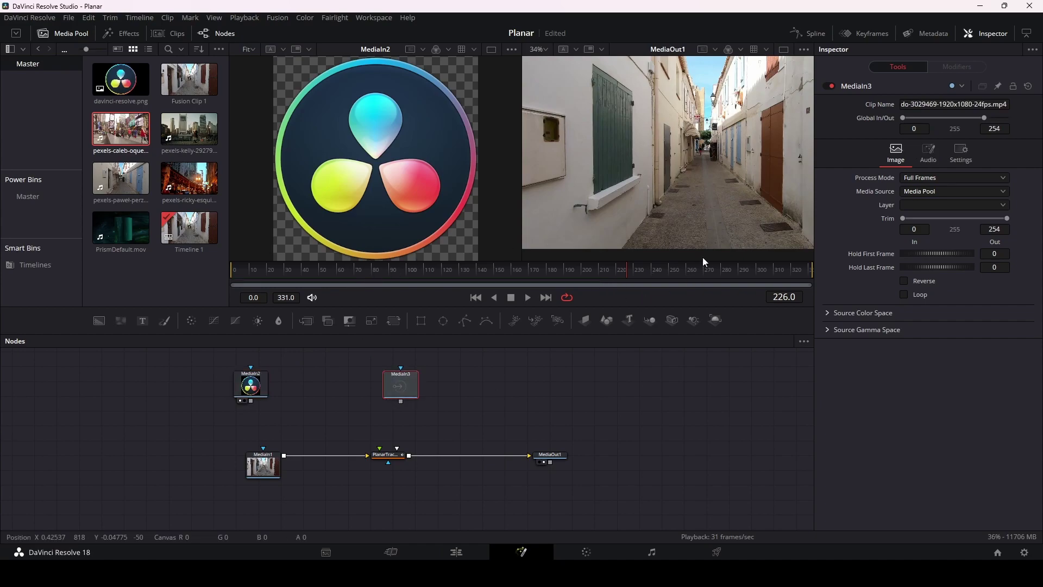
{"action": "left_click", "coordinate": [904, 295]}
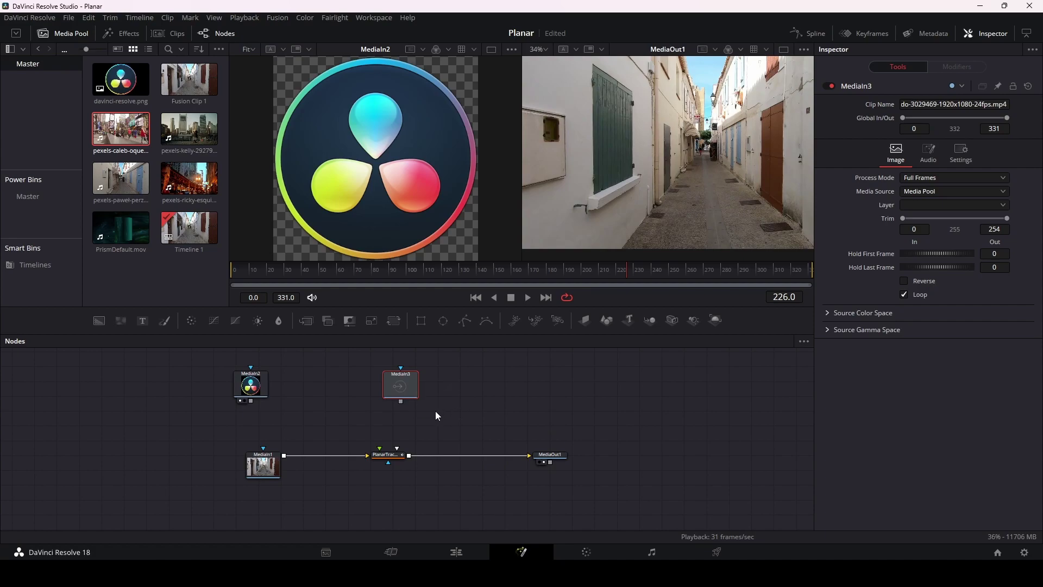
{"action": "left_click_drag", "start_coordinate": [401, 401], "coordinate": [381, 451]}
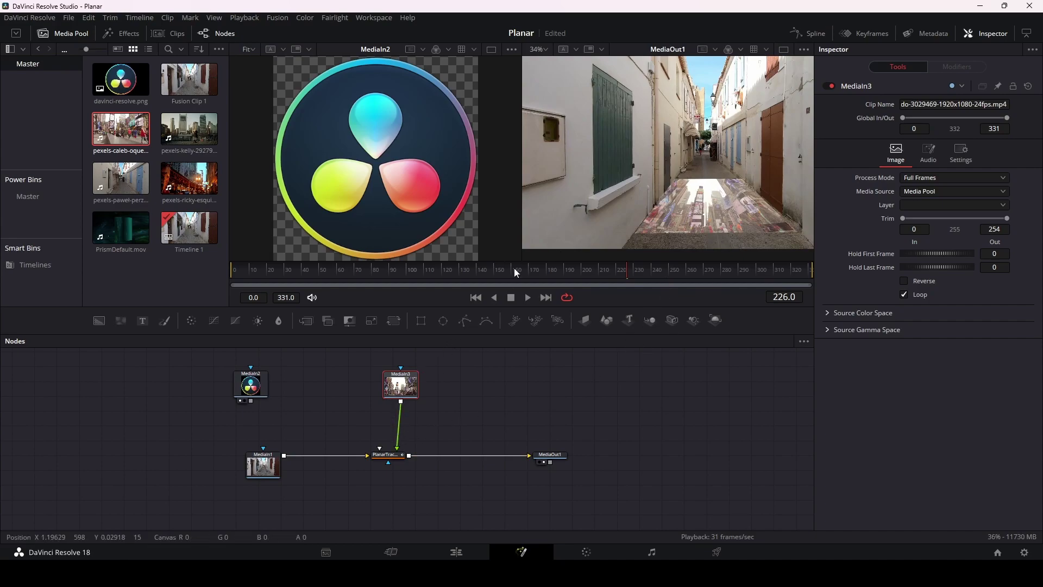
Play the new composite from the first frame, then return to the Edit page
{"action": "left_click", "coordinate": [475, 297]}
{"action": "left_click", "coordinate": [526, 296]}
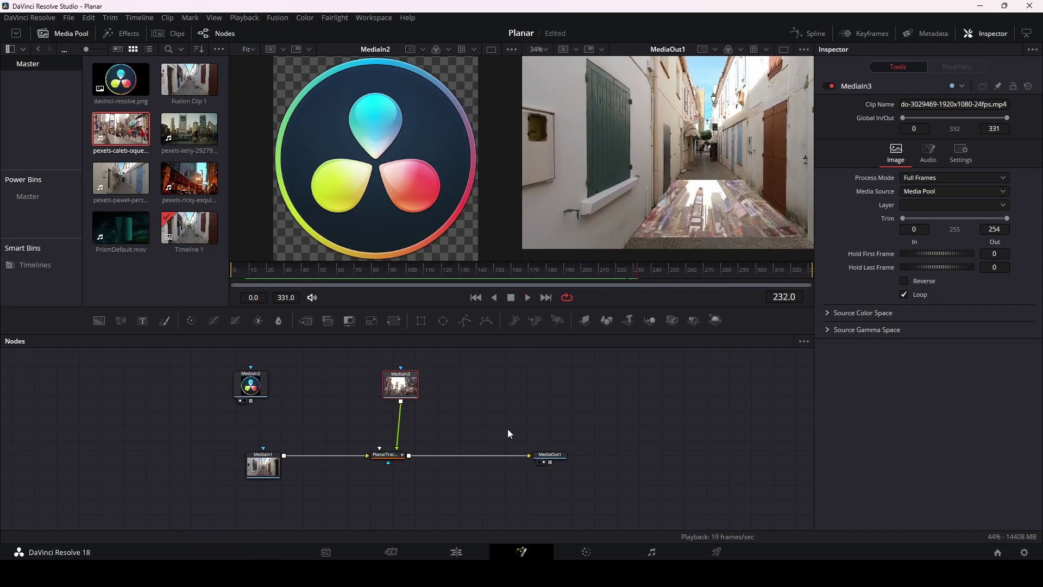
{"action": "left_click", "coordinate": [459, 553]}
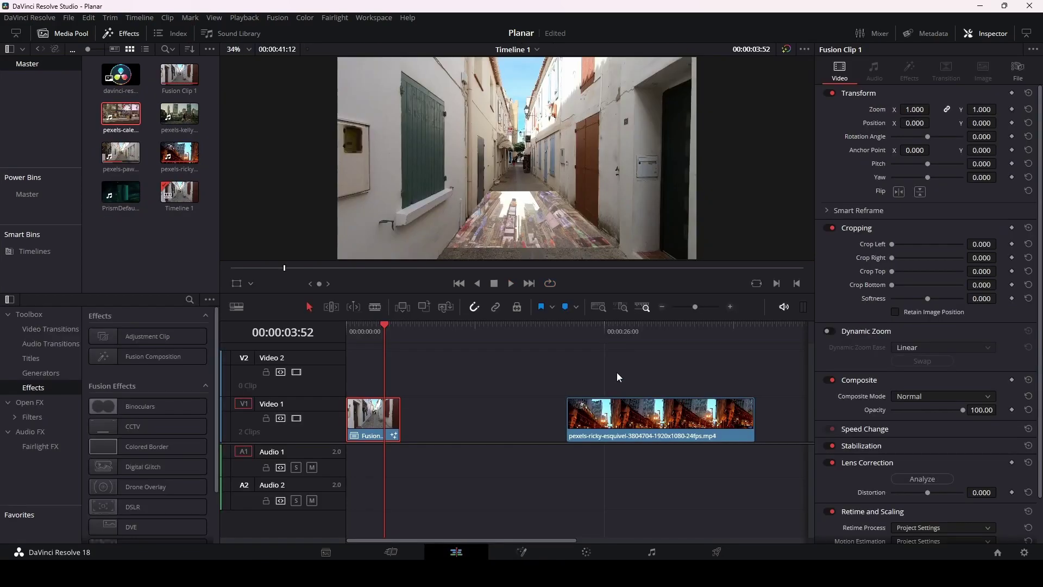
Trim the train clip's end back to the playhead position on the timeline
{"action": "left_click", "coordinate": [610, 329]}
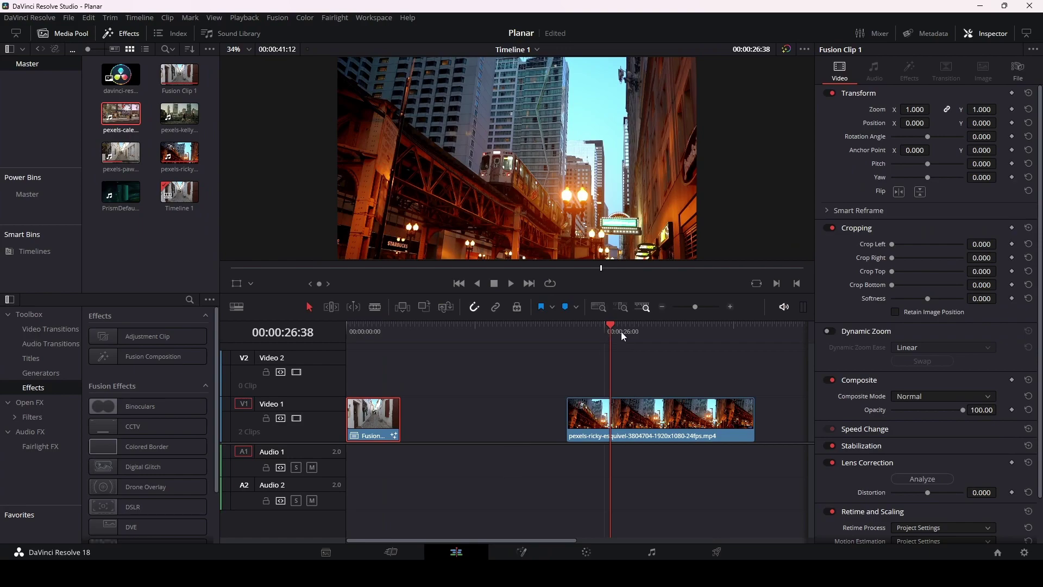
{"action": "mouse_move", "coordinate": [610, 325]}
{"action": "left_mouse_down"}
{"action": "mouse_move", "coordinate": [587, 337]}
{"action": "mouse_move", "coordinate": [663, 337]}
{"action": "mouse_move", "coordinate": [662, 356]}
{"action": "left_mouse_up"}
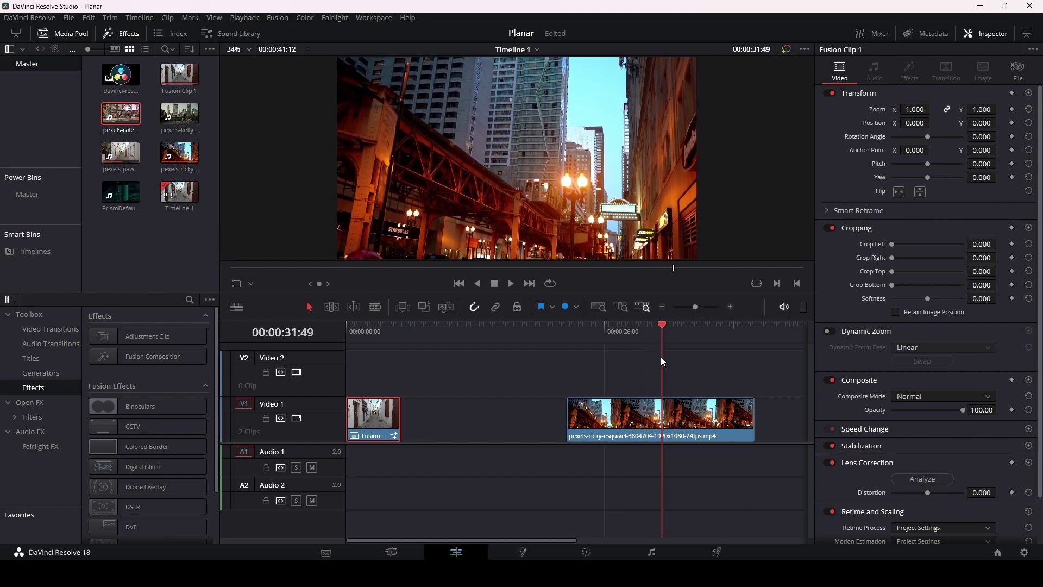
{"action": "left_click_drag", "start_coordinate": [663, 361], "coordinate": [655, 360]}
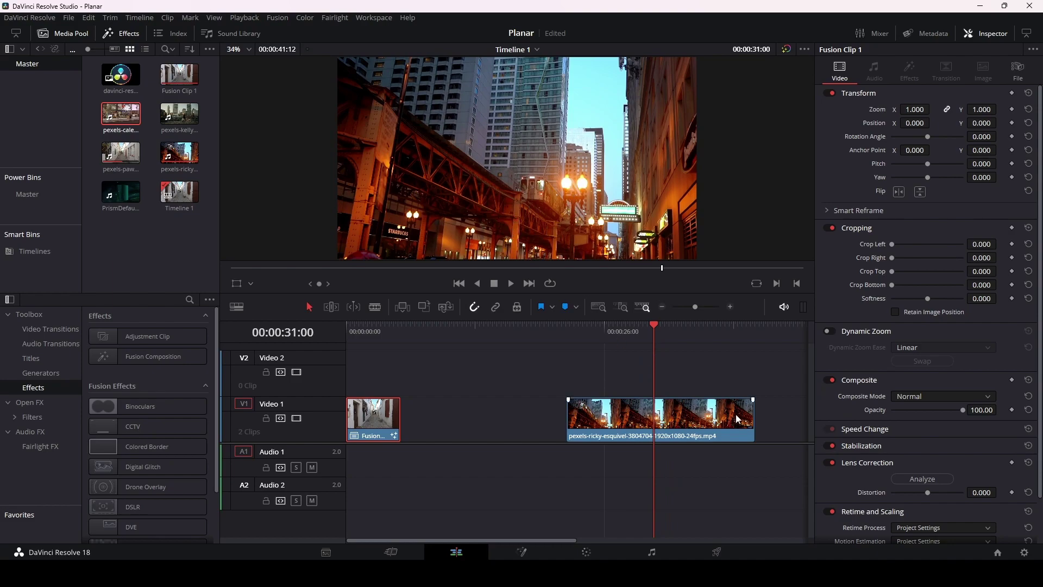
{"action": "left_click_drag", "start_coordinate": [753, 419], "coordinate": [656, 425]}
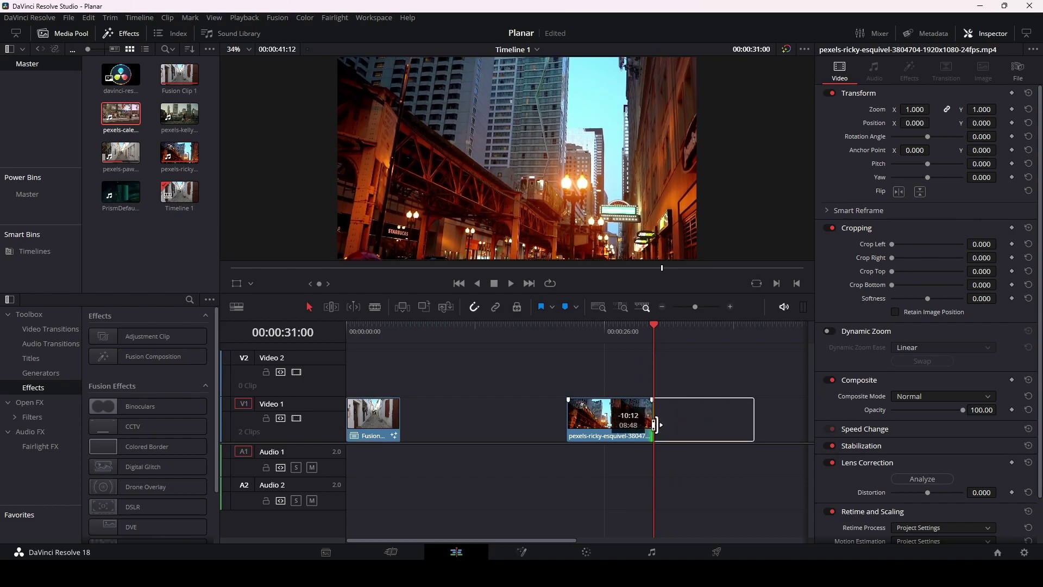
Convert the trimmed train clip into Fusion Clip 2
{"action": "left_click", "coordinate": [605, 331]}
{"action": "left_click", "coordinate": [622, 422]}
{"action": "right_click", "coordinate": [622, 422]}
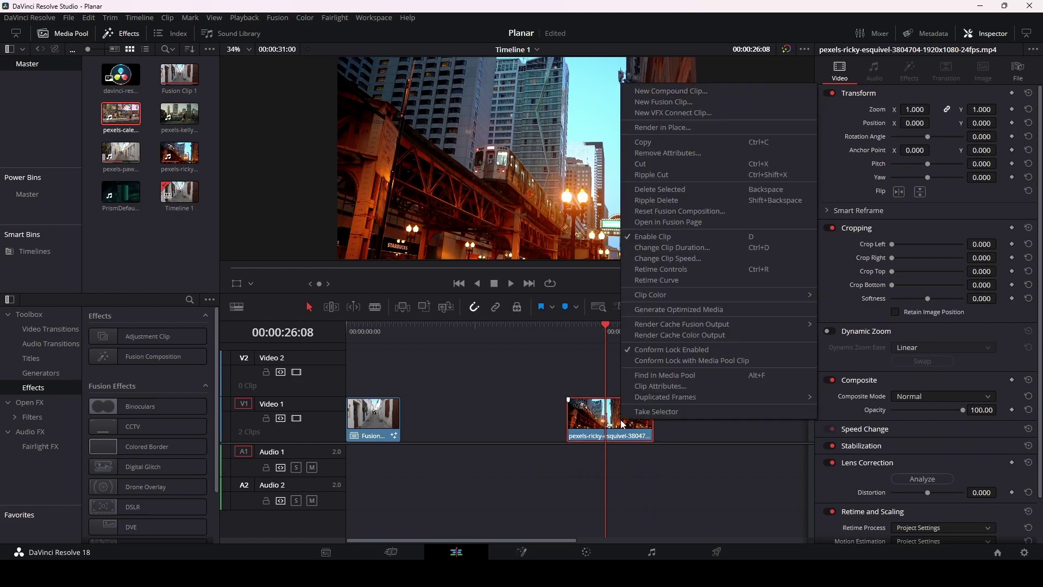
{"action": "left_click", "coordinate": [664, 103]}
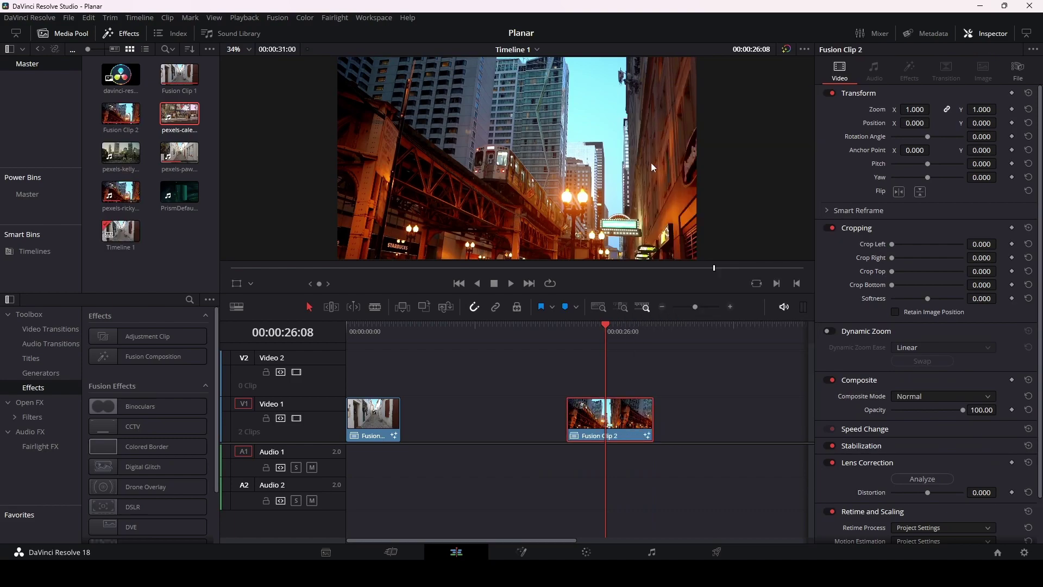
Open Fusion Clip 2 in Fusion, go to frame 154 and hide the Media Pool
{"action": "left_click", "coordinate": [517, 548]}
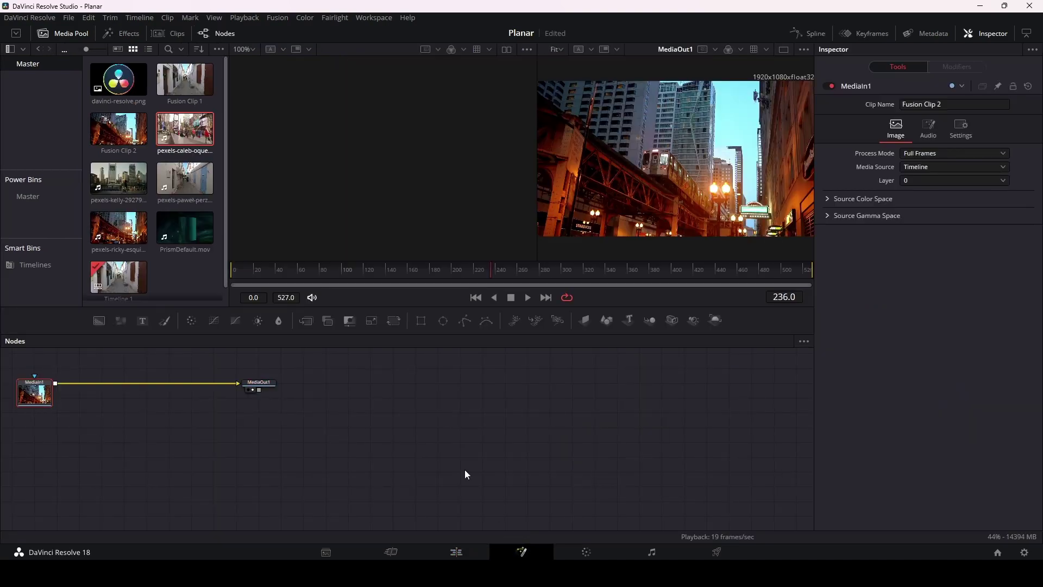
{"action": "left_click_drag", "start_coordinate": [624, 459], "coordinate": [675, 467]}
{"action": "left_click_drag", "start_coordinate": [488, 269], "coordinate": [401, 275]}
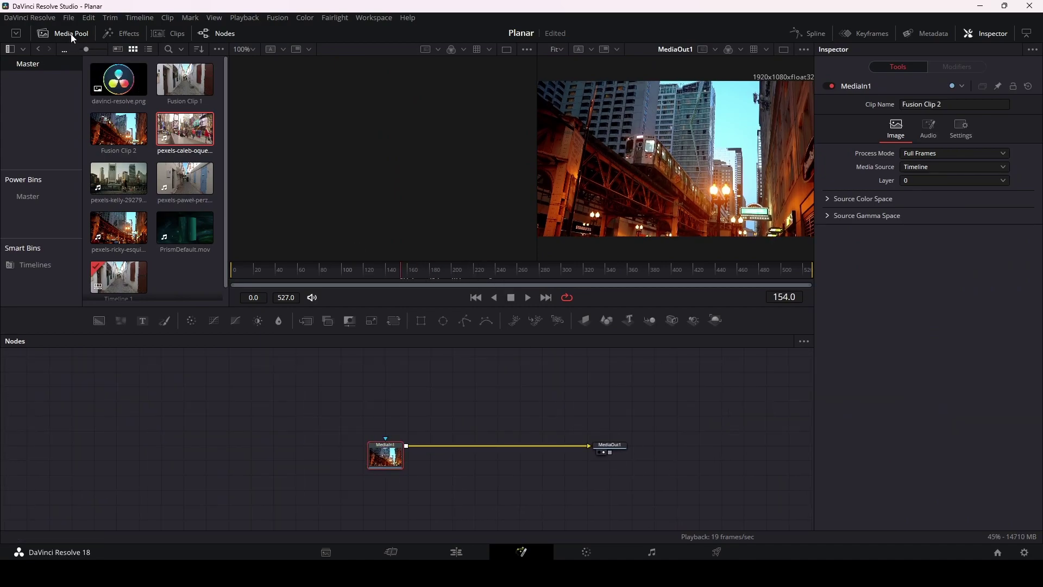
{"action": "left_click", "coordinate": [70, 36]}
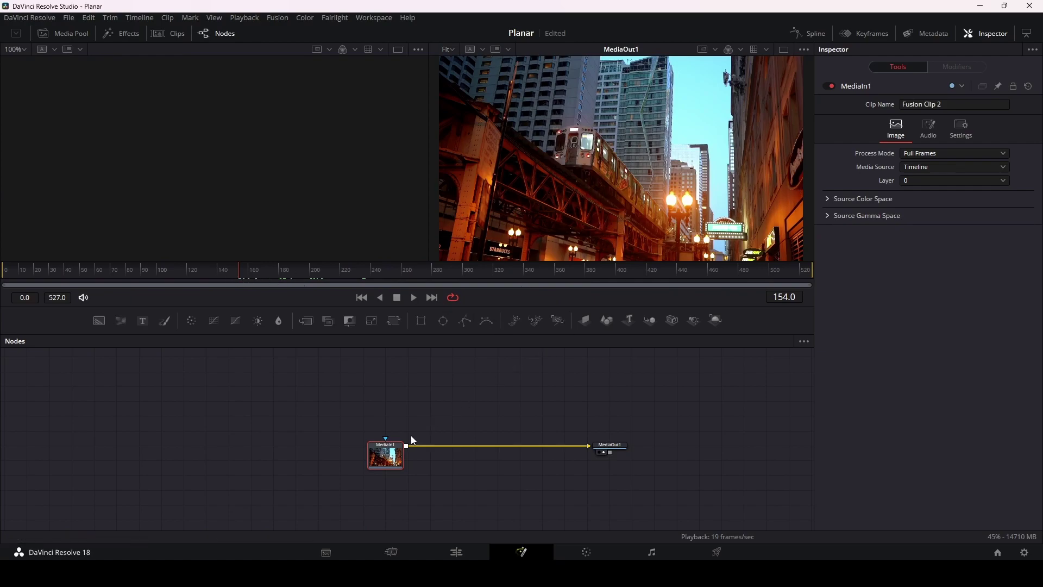
Search 'planar' and insert a Planar Tracker between MediaIn1 and MediaOut1
{"action": "key", "text": "shift+space"}
{"action": "type", "text": "p"}
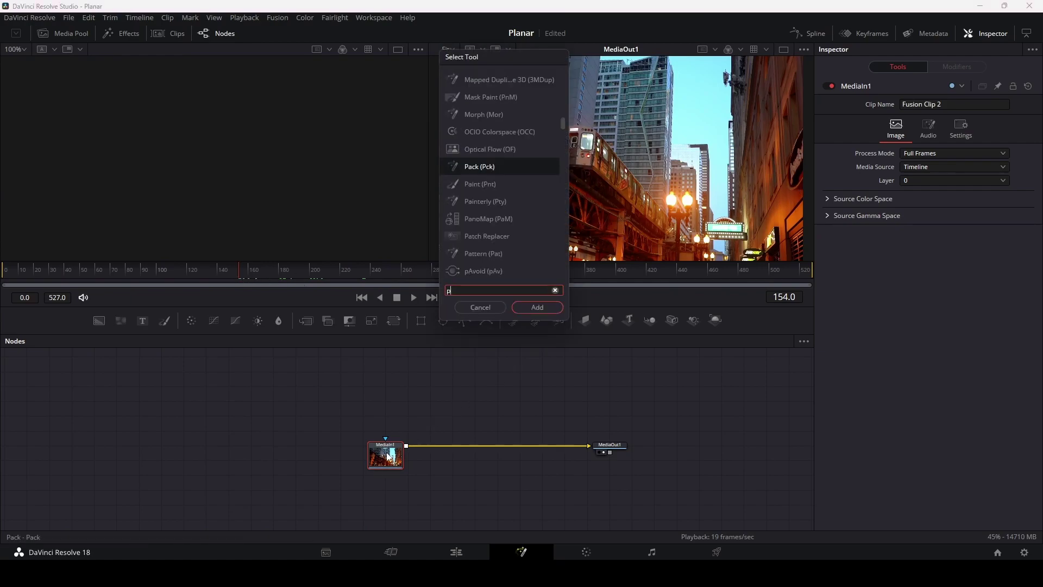
{"action": "type", "text": "lanar"}
{"action": "key", "text": "Return"}
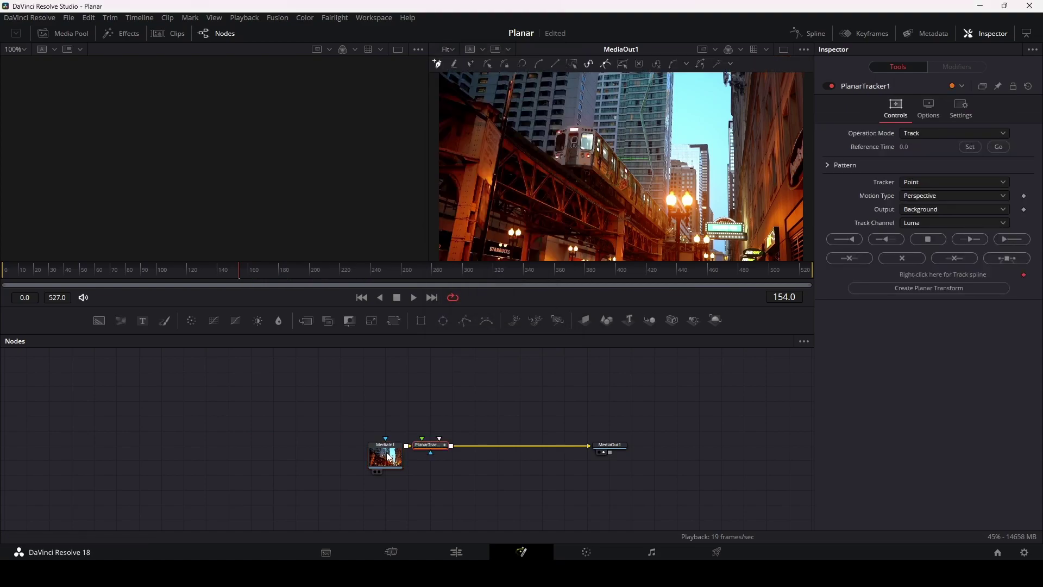
Reposition the tracker node and outline the train side with a closed tracking shape
{"action": "left_click_drag", "start_coordinate": [435, 442], "coordinate": [488, 442]}
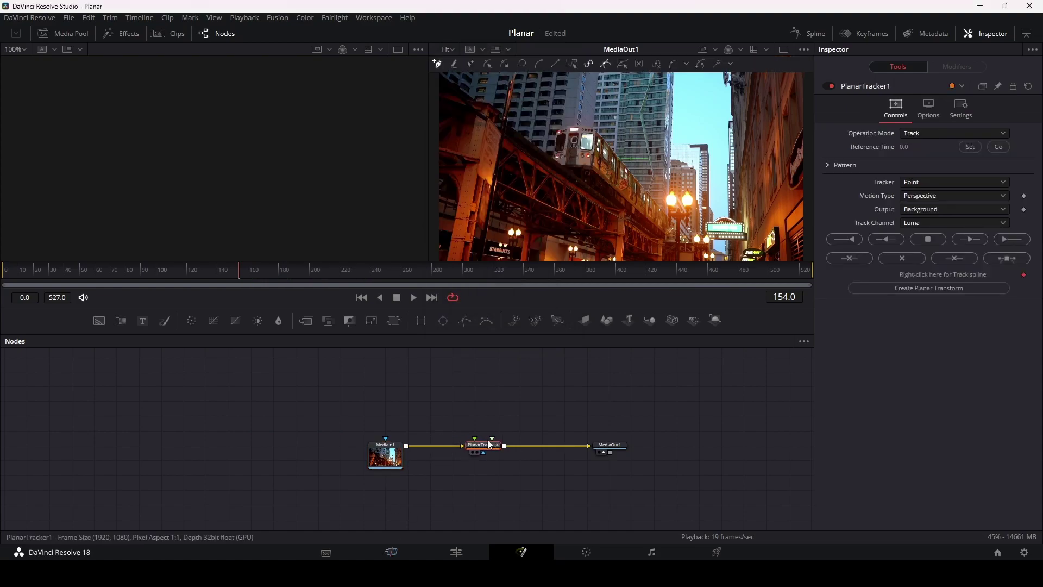
{"action": "left_click", "coordinate": [597, 132]}
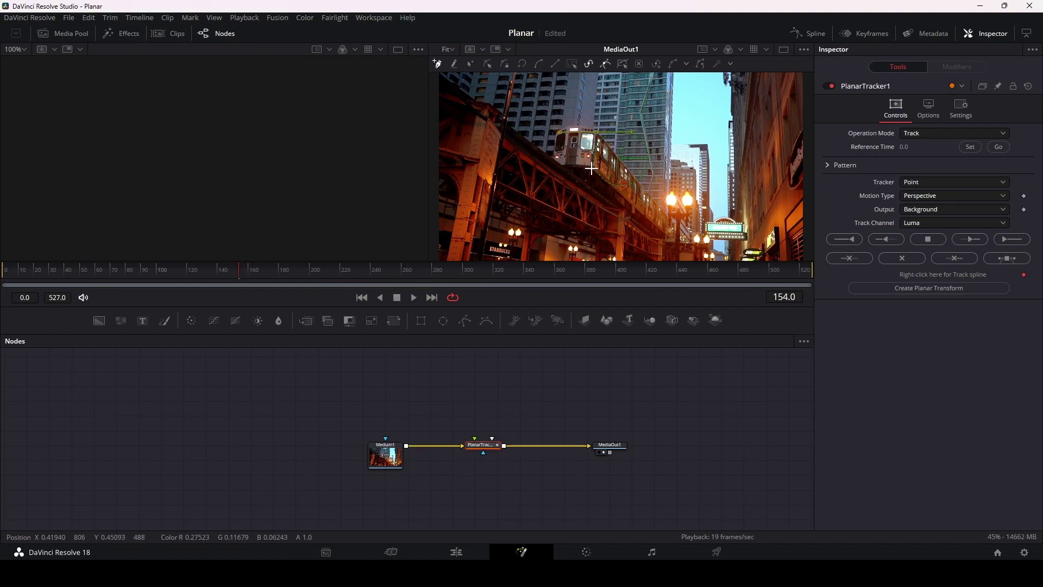
{"action": "left_click", "coordinate": [591, 168]}
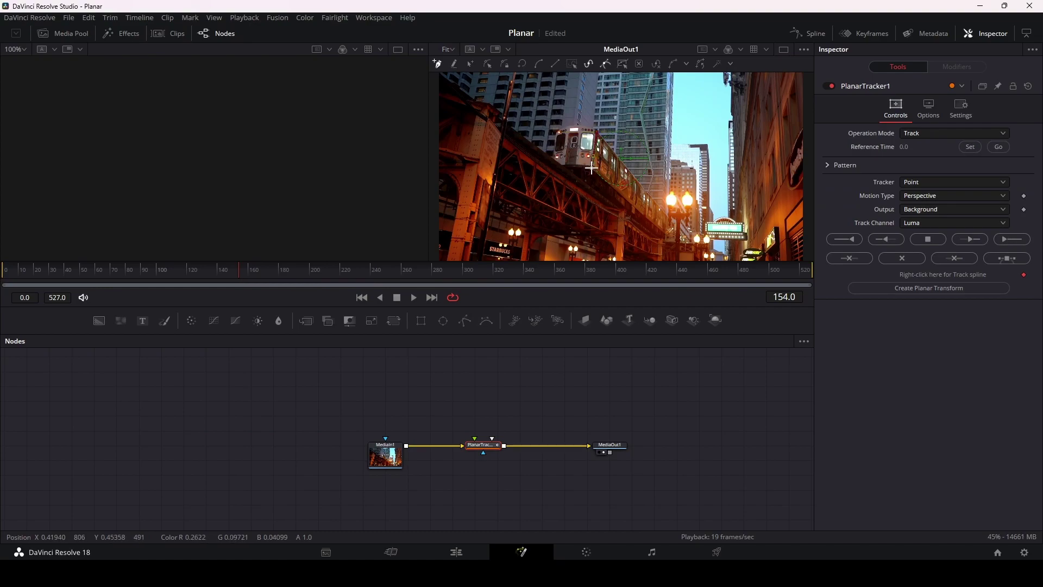
{"action": "left_click", "coordinate": [628, 197]}
{"action": "left_click", "coordinate": [598, 134]}
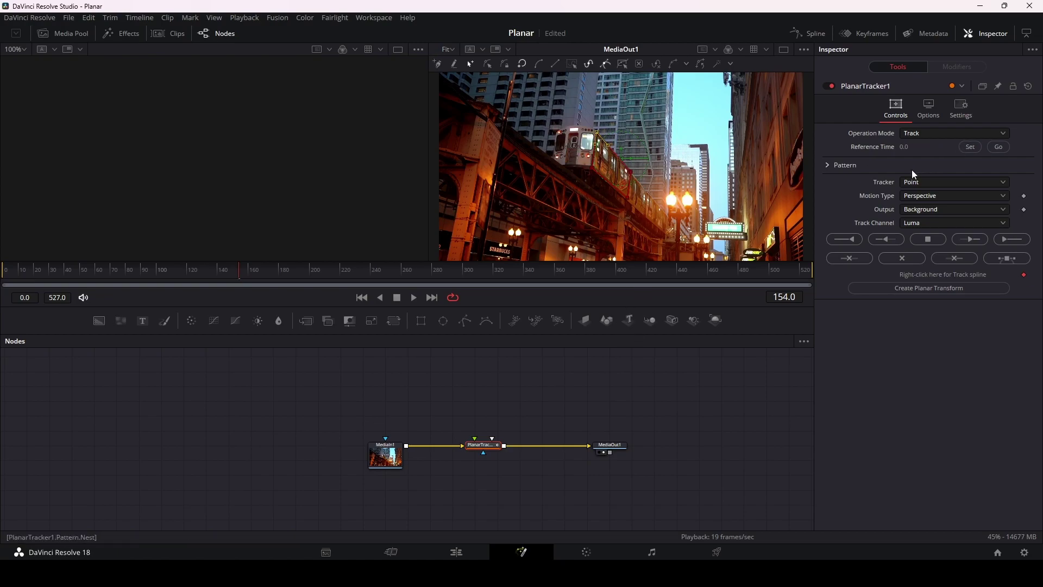
Set frame 154 as reference, with a Hybrid Point/Area tracker and translation, rotation and scale motion
{"action": "left_click", "coordinate": [966, 148]}
{"action": "left_click", "coordinate": [927, 186]}
{"action": "left_click", "coordinate": [928, 213]}
{"action": "left_click", "coordinate": [926, 197]}
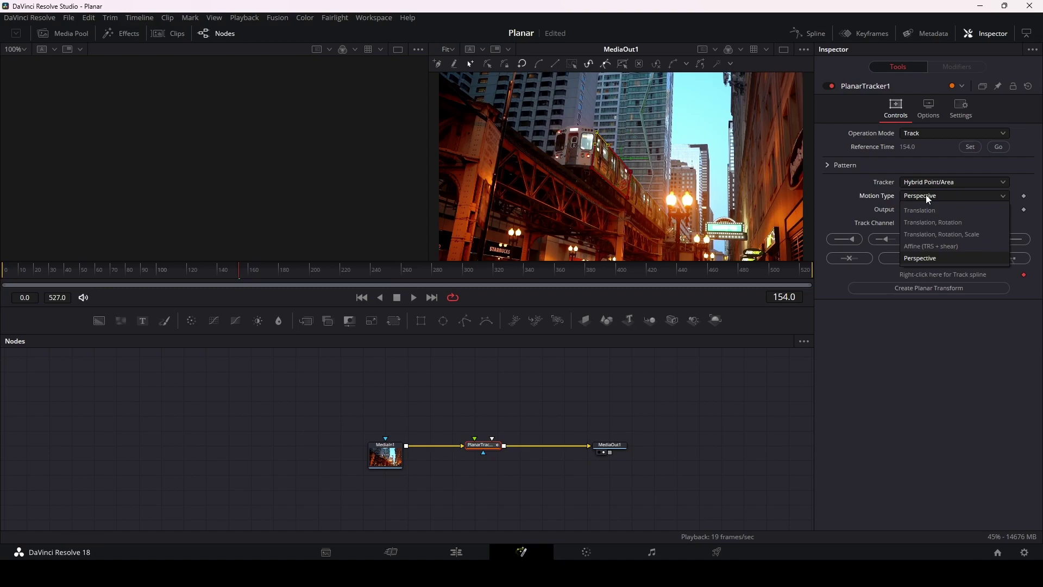
{"action": "left_click", "coordinate": [925, 237]}
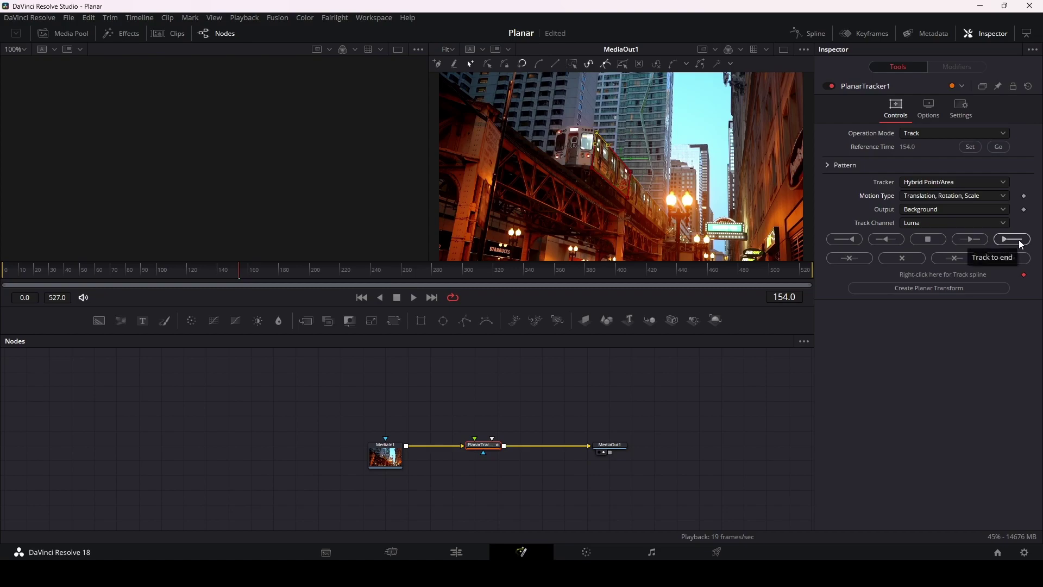
Track the train forward to the end and backward from frame 154, then reset PlanarTracker1
{"action": "left_click", "coordinate": [1020, 243]}
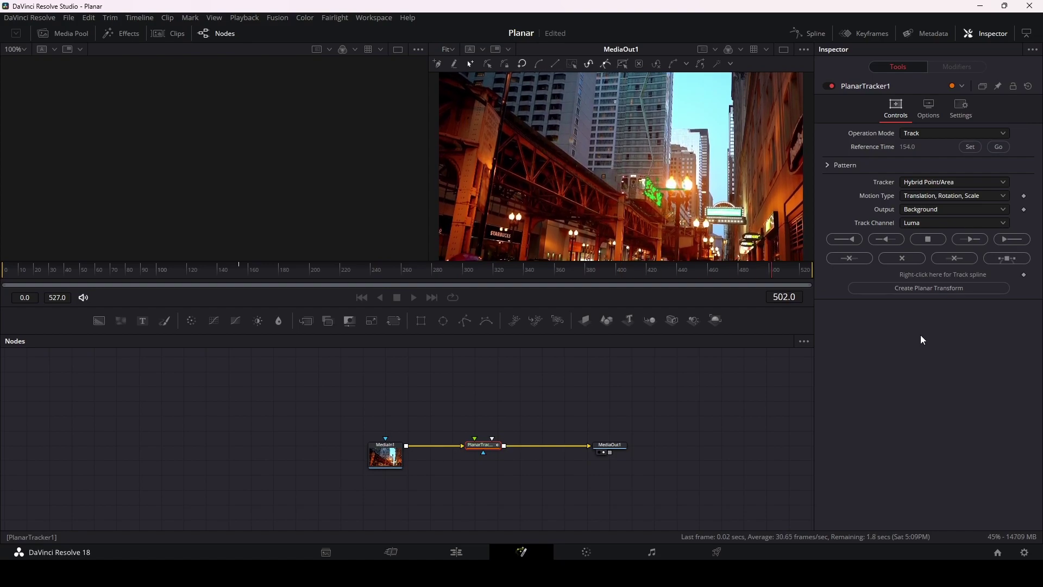
{"action": "left_click", "coordinate": [999, 146]}
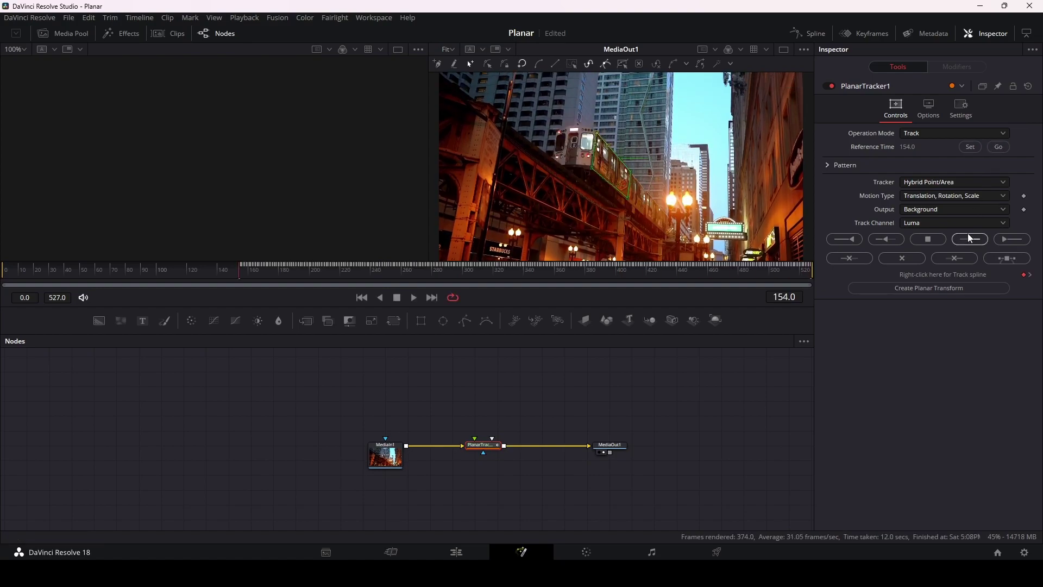
{"action": "left_click", "coordinate": [849, 239]}
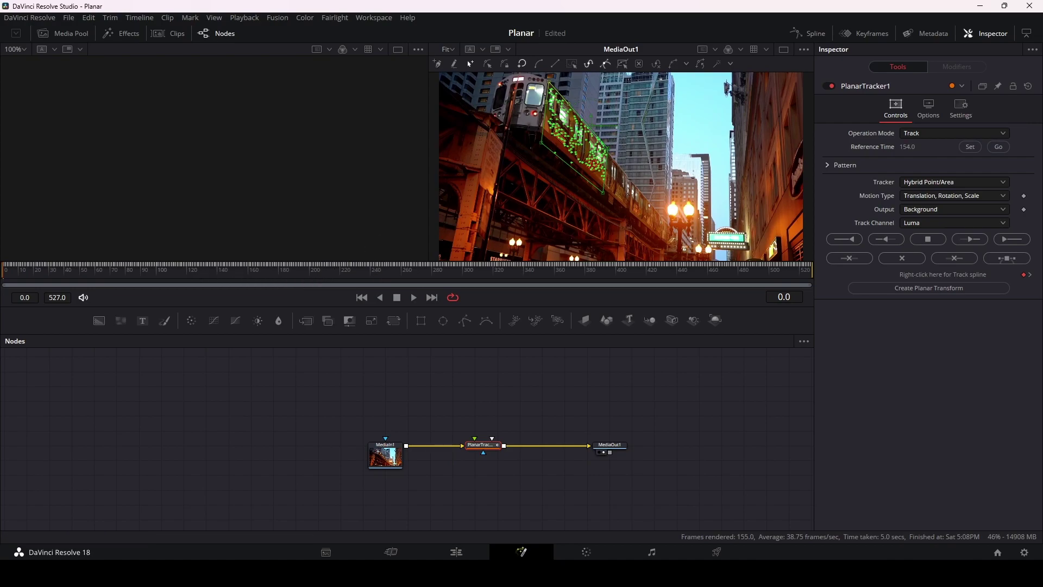
{"action": "left_click", "coordinate": [1030, 88]}
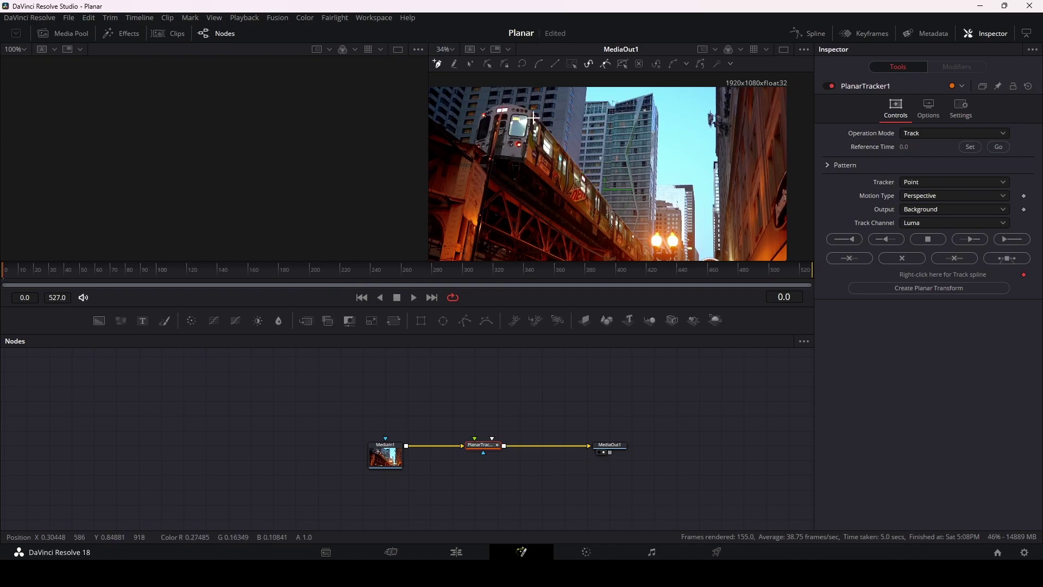
Outline the train's side with a new closed tracking shape at frame 0
{"action": "scroll", "coordinate": [533, 117], "scroll_direction": "up", "scroll_amount": 5}
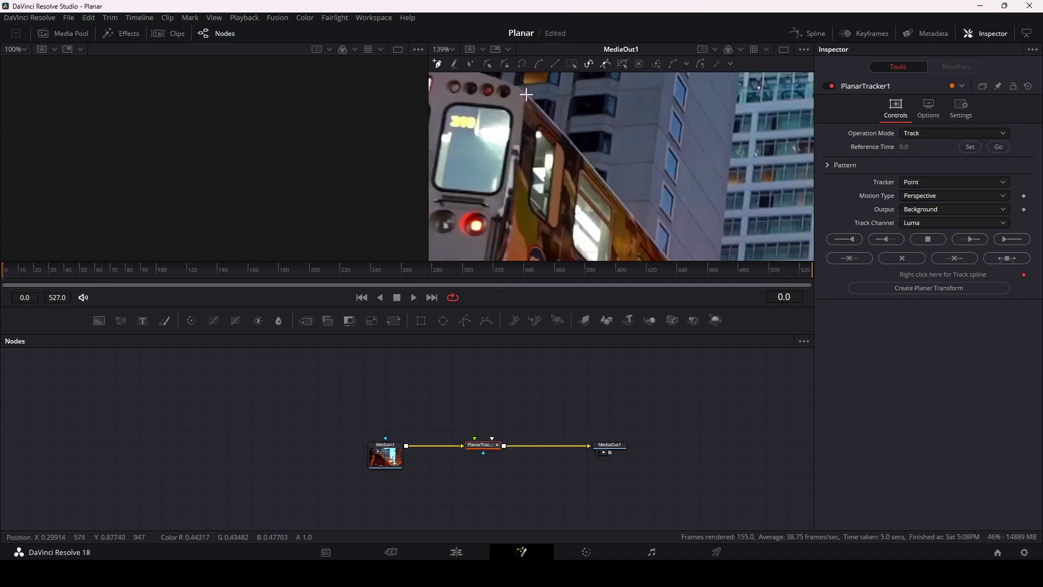
{"action": "scroll", "coordinate": [583, 86], "scroll_direction": "down", "scroll_amount": 3}
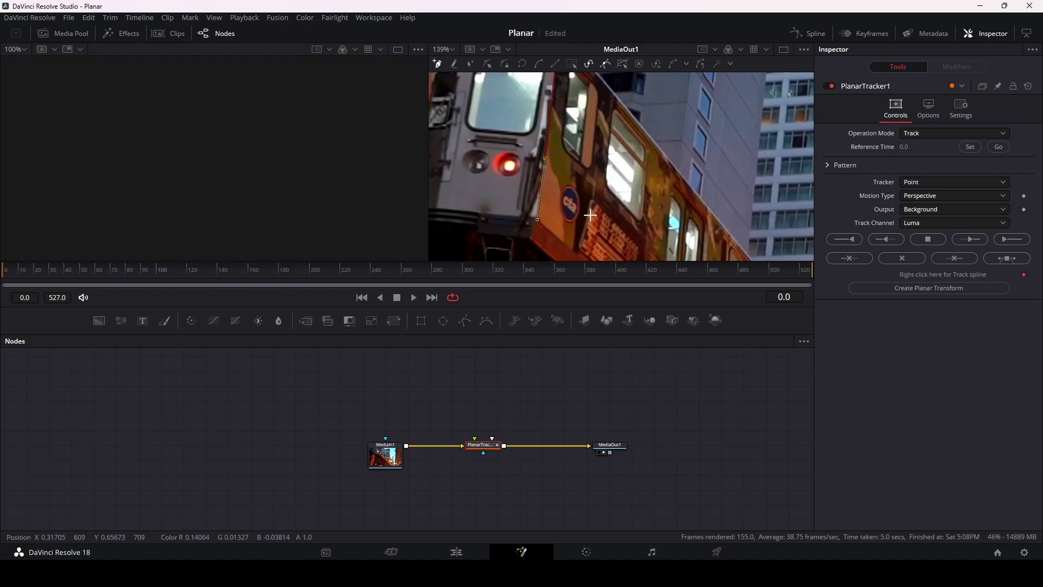
{"action": "scroll", "coordinate": [544, 180], "scroll_direction": "down", "scroll_amount": 3}
{"action": "scroll", "coordinate": [560, 123], "scroll_direction": "down", "scroll_amount": 2}
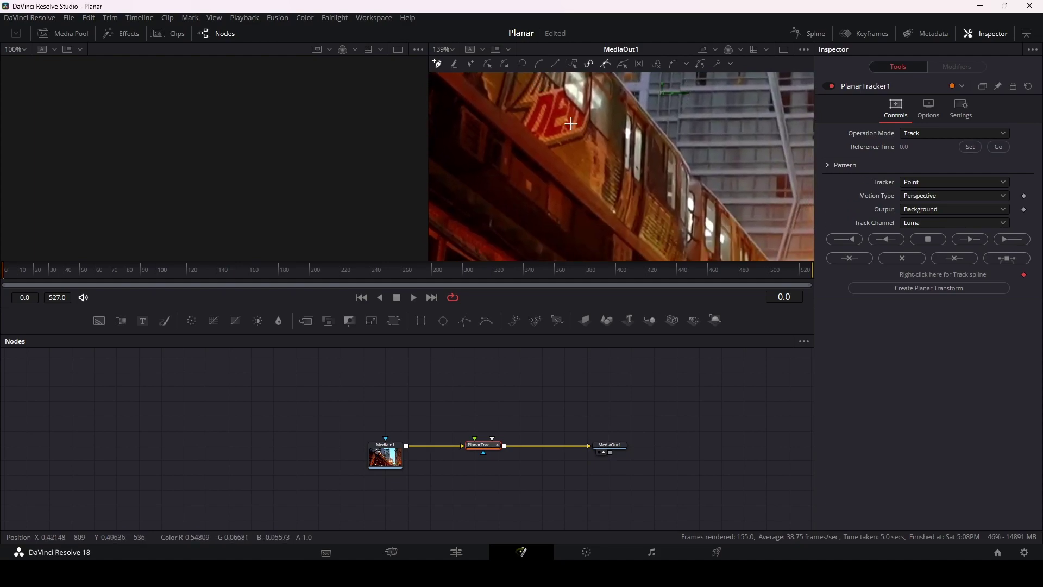
{"action": "left_click", "coordinate": [613, 212]}
{"action": "scroll", "coordinate": [606, 147], "scroll_direction": "up", "scroll_amount": 3}
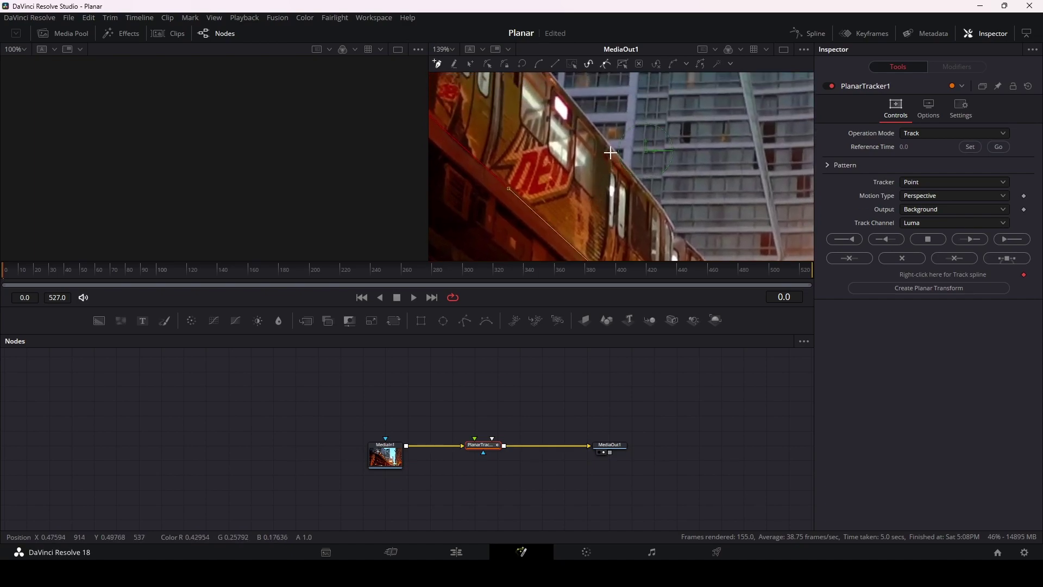
{"action": "scroll", "coordinate": [597, 223], "scroll_direction": "up", "scroll_amount": 2}
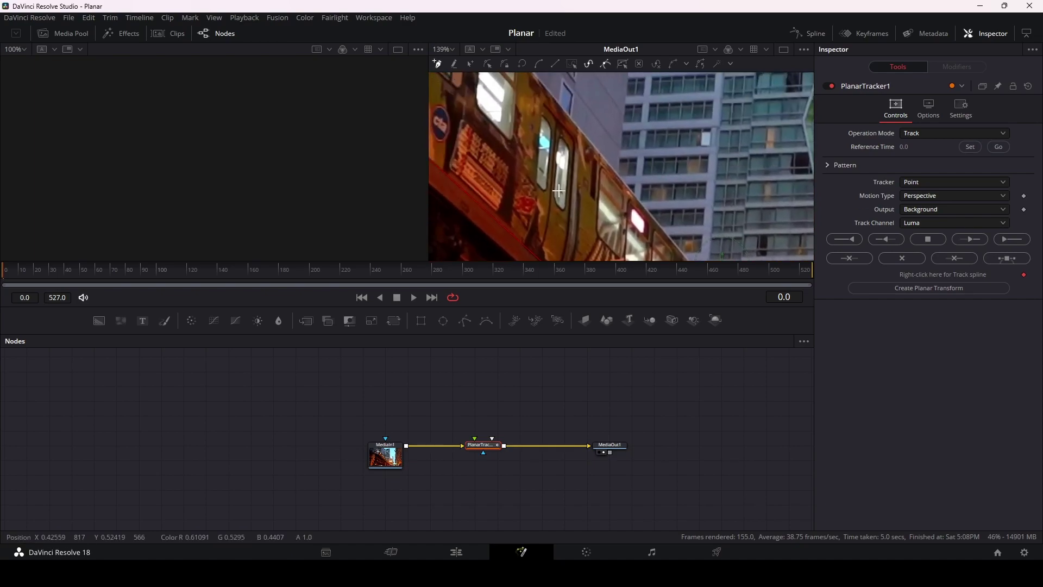
{"action": "scroll", "coordinate": [595, 231], "scroll_direction": "up", "scroll_amount": 1}
{"action": "scroll", "coordinate": [596, 231], "scroll_direction": "up", "scroll_amount": 1}
{"action": "scroll", "coordinate": [561, 154], "scroll_direction": "up", "scroll_amount": 2}
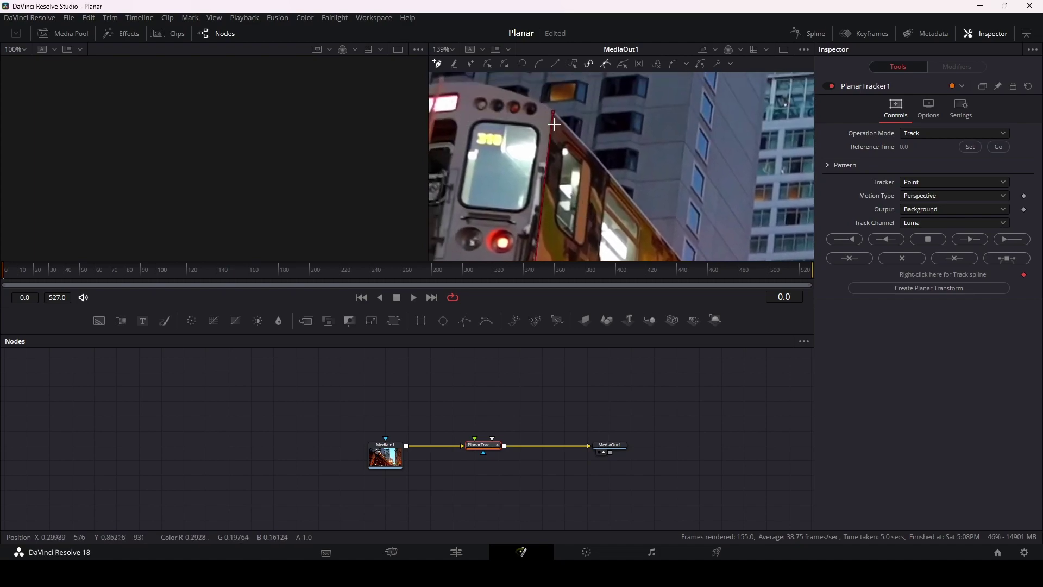
{"action": "left_click", "coordinate": [553, 114]}
Track the shape forward through frame 527 and scrub back to frame 245
{"action": "scroll", "coordinate": [545, 186], "scroll_direction": "down", "scroll_amount": 3, "text": "ctrl"}
{"action": "scroll", "coordinate": [560, 182], "scroll_direction": "down", "scroll_amount": 2, "text": "ctrl"}
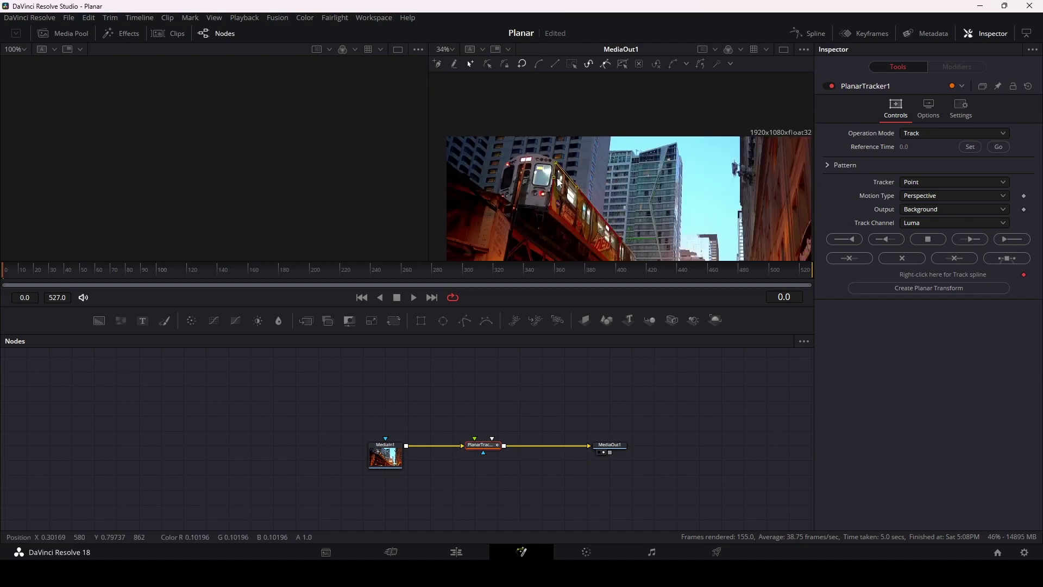
{"action": "scroll", "coordinate": [559, 182], "scroll_direction": "down", "scroll_amount": 1, "text": "ctrl"}
{"action": "left_click", "coordinate": [1008, 239]}
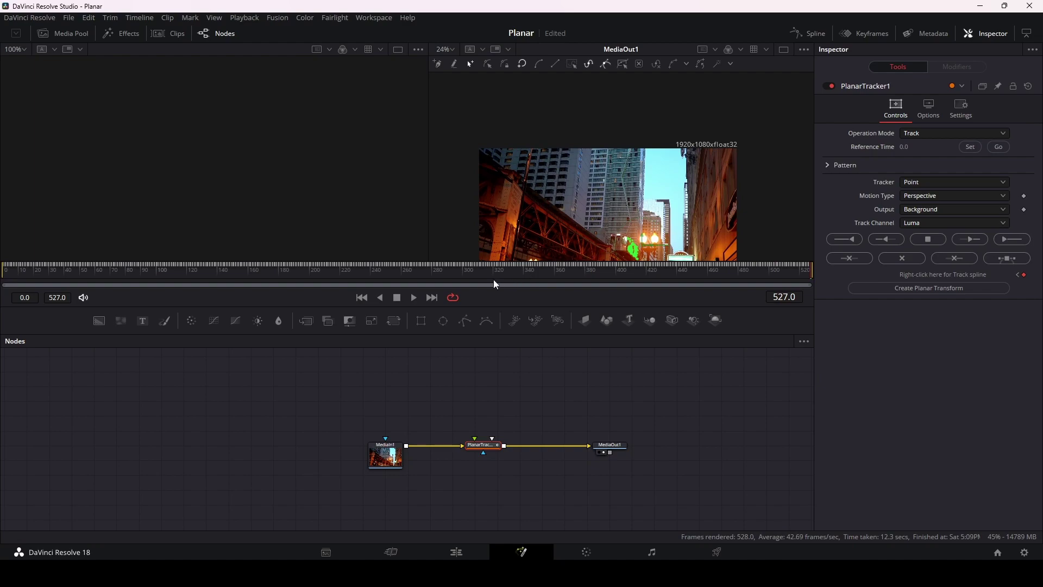
{"action": "left_click_drag", "start_coordinate": [492, 272], "coordinate": [382, 273]}
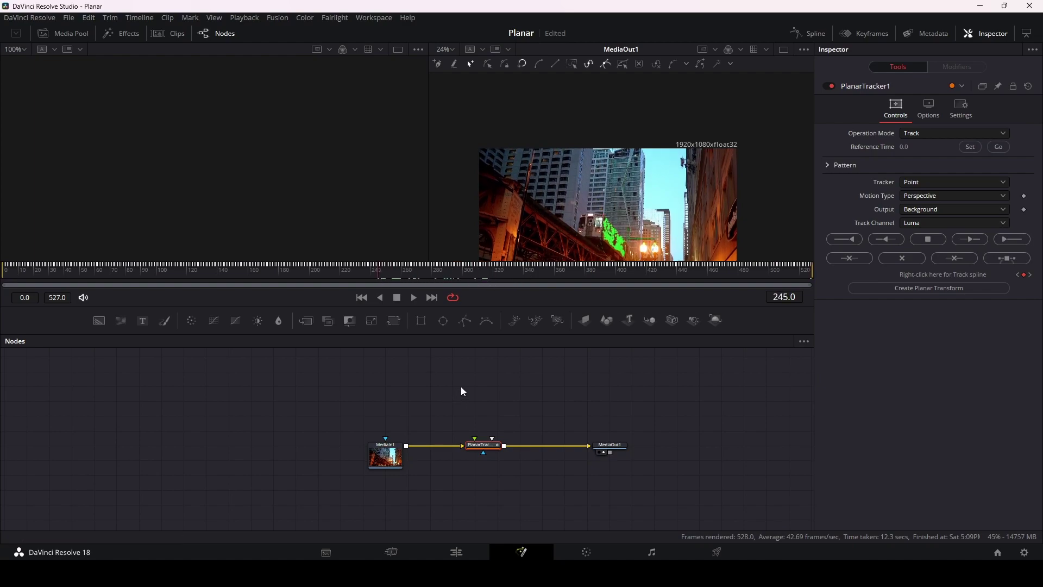
Add a Text node reading 'Поезд' and show it in the left viewer
{"action": "left_click_drag", "start_coordinate": [143, 321], "coordinate": [251, 361]}
{"action": "left_click_drag", "start_coordinate": [463, 372], "coordinate": [461, 375]}
{"action": "type", "text": "Поезд"}
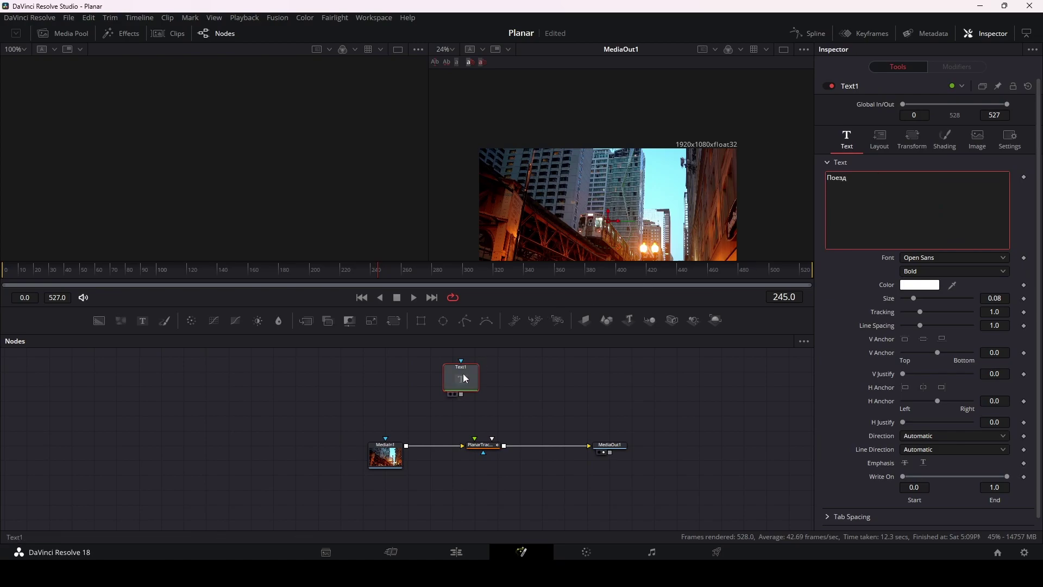
{"action": "left_click", "coordinate": [458, 377]}
{"action": "key", "text": "1"}
Switch PlanarTracker1 to Corner Pin mode and connect Text1 to its corner pin input
{"action": "left_click", "coordinate": [483, 445]}
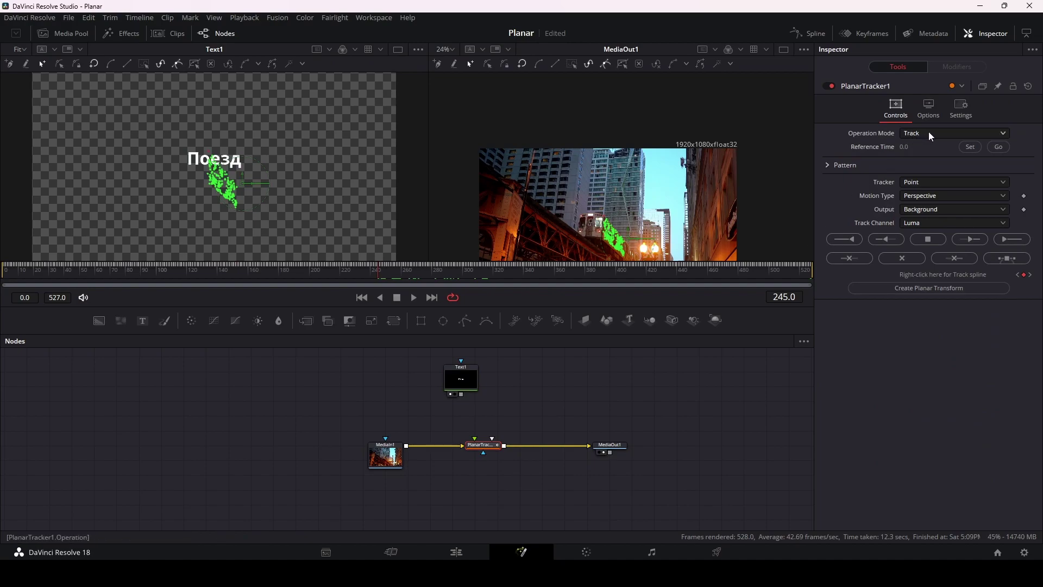
{"action": "left_click", "coordinate": [927, 132]}
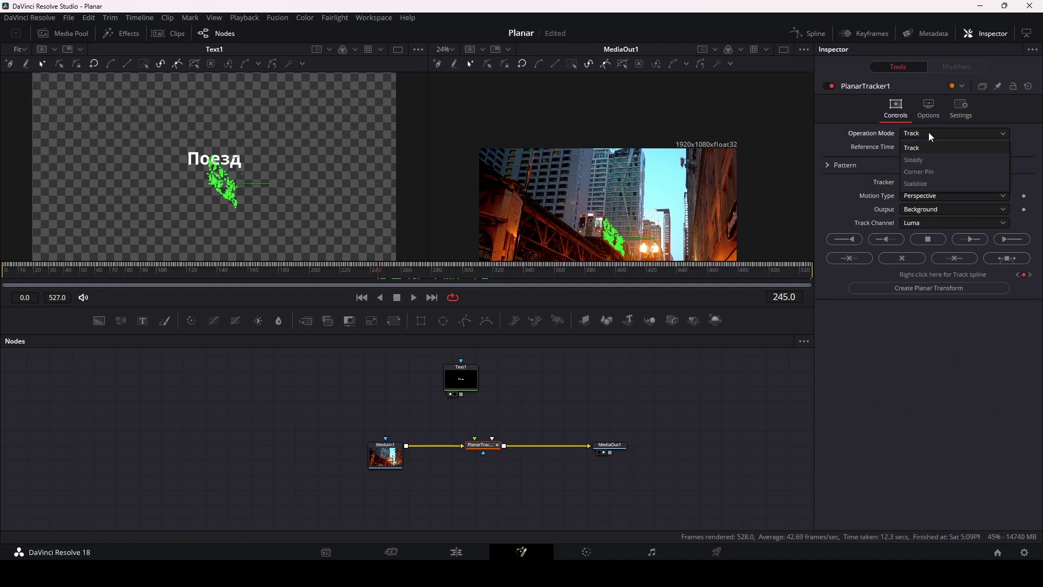
{"action": "left_click", "coordinate": [936, 171]}
{"action": "left_click_drag", "start_coordinate": [465, 409], "coordinate": [476, 444]}
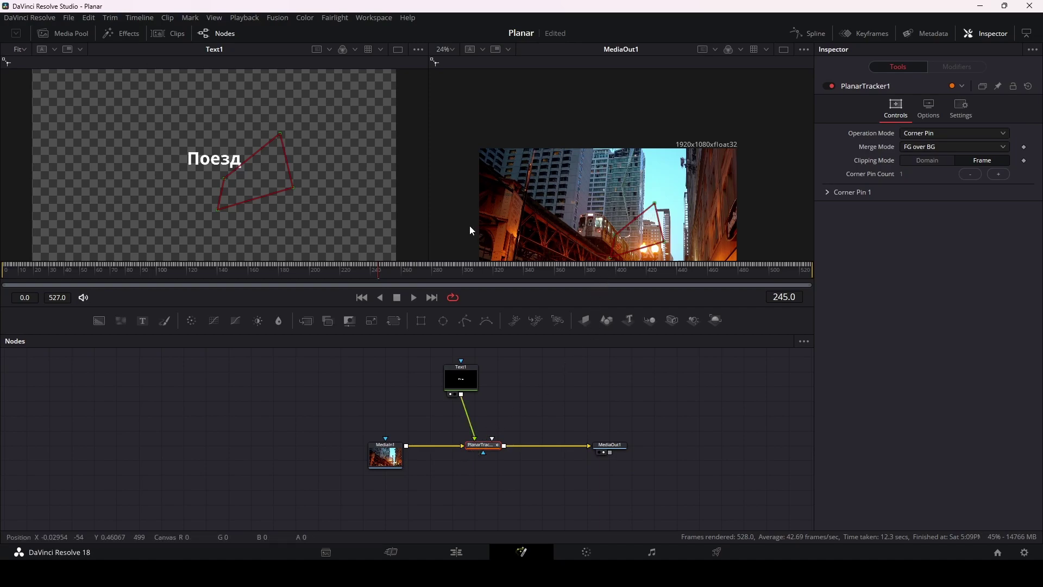
Drag the corner pin corners onto the side of the train
{"action": "left_click_drag", "start_coordinate": [618, 235], "coordinate": [608, 218]}
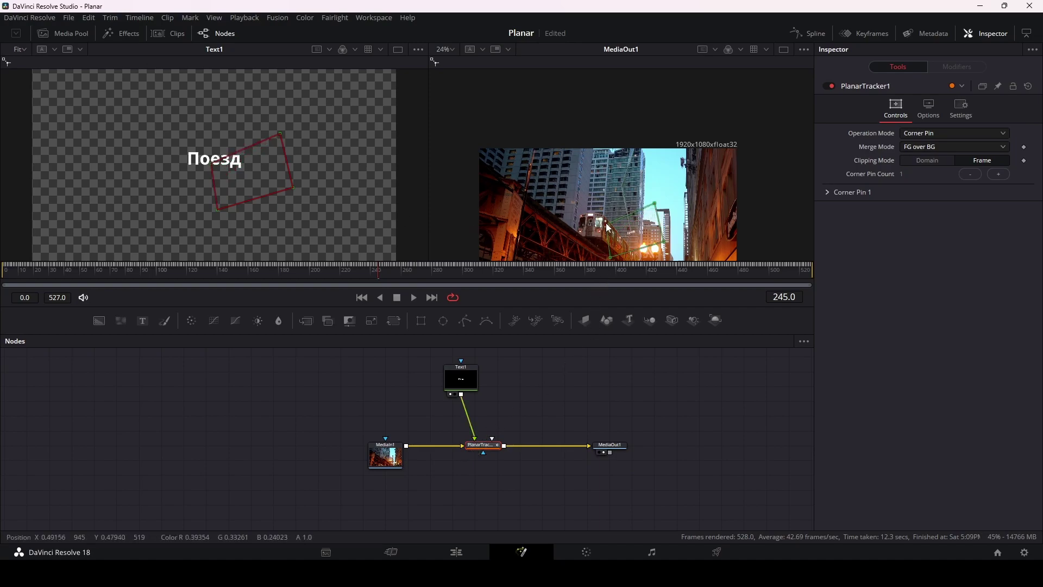
{"action": "mouse_move", "coordinate": [610, 257]}
{"action": "left_mouse_down"}
{"action": "mouse_move", "coordinate": [604, 240]}
{"action": "mouse_move", "coordinate": [531, 208]}
{"action": "mouse_move", "coordinate": [565, 227]}
{"action": "left_mouse_up"}
{"action": "left_click_drag", "start_coordinate": [555, 232], "coordinate": [552, 226]}
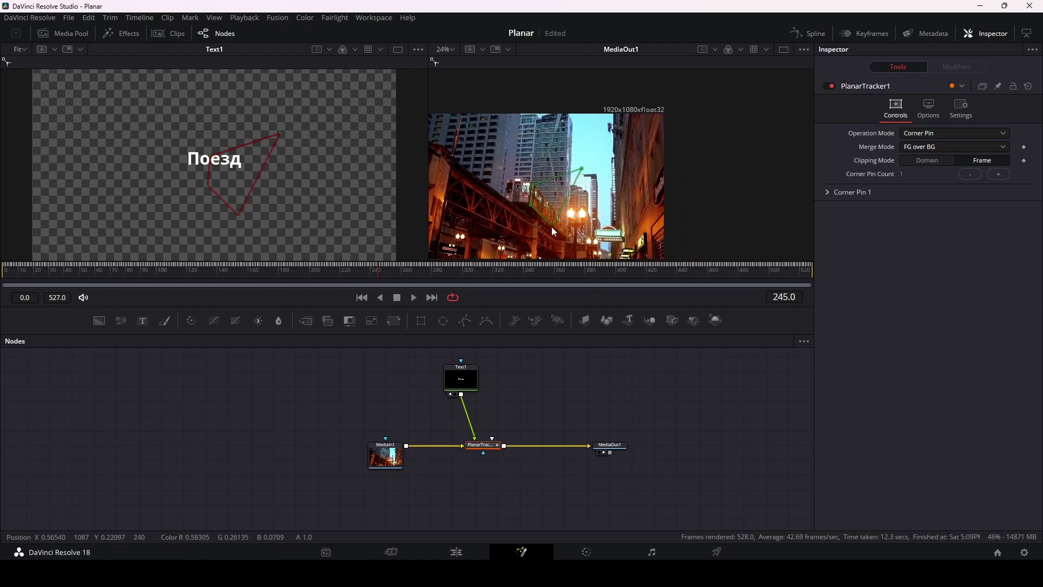
{"action": "left_click_drag", "start_coordinate": [583, 173], "coordinate": [555, 208]}
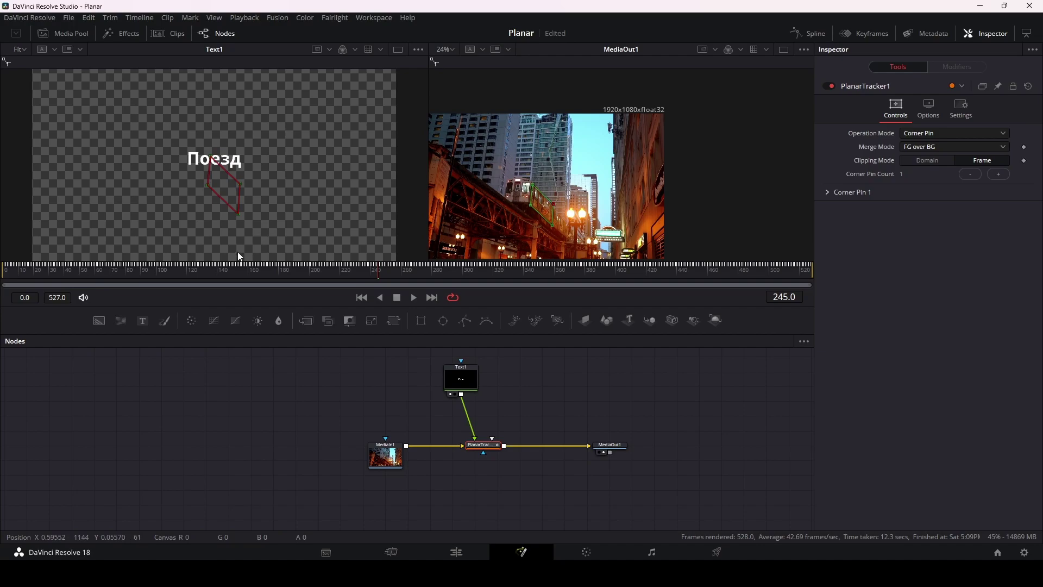
Set the Поезд text size to 0.6 and tint it light cyan sampled from the sky
{"action": "left_click", "coordinate": [462, 378]}
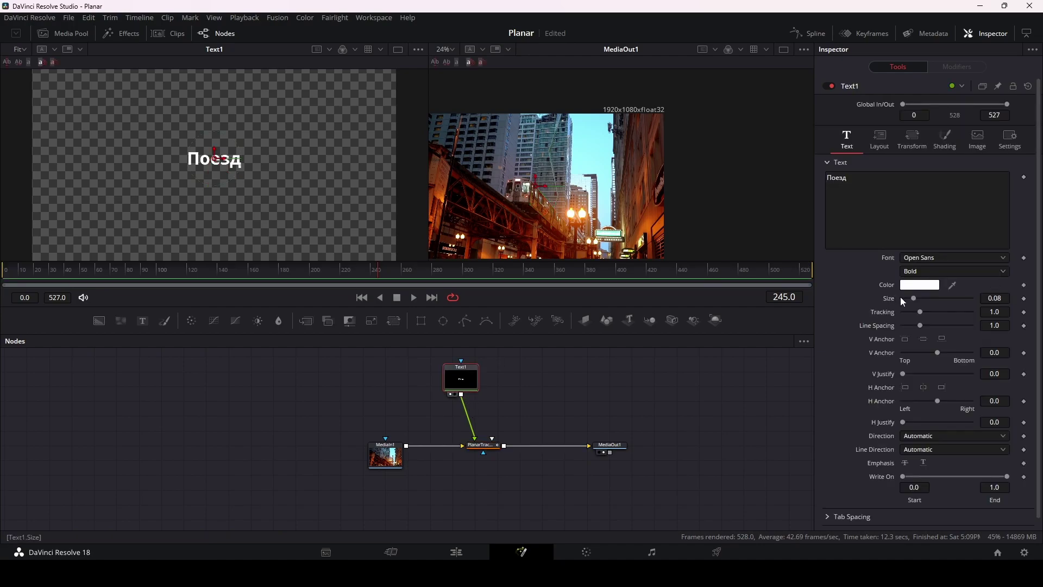
{"action": "left_click_drag", "start_coordinate": [913, 298], "coordinate": [975, 302]}
{"action": "left_click", "coordinate": [982, 298]}
{"action": "type", "text": "0.6"}
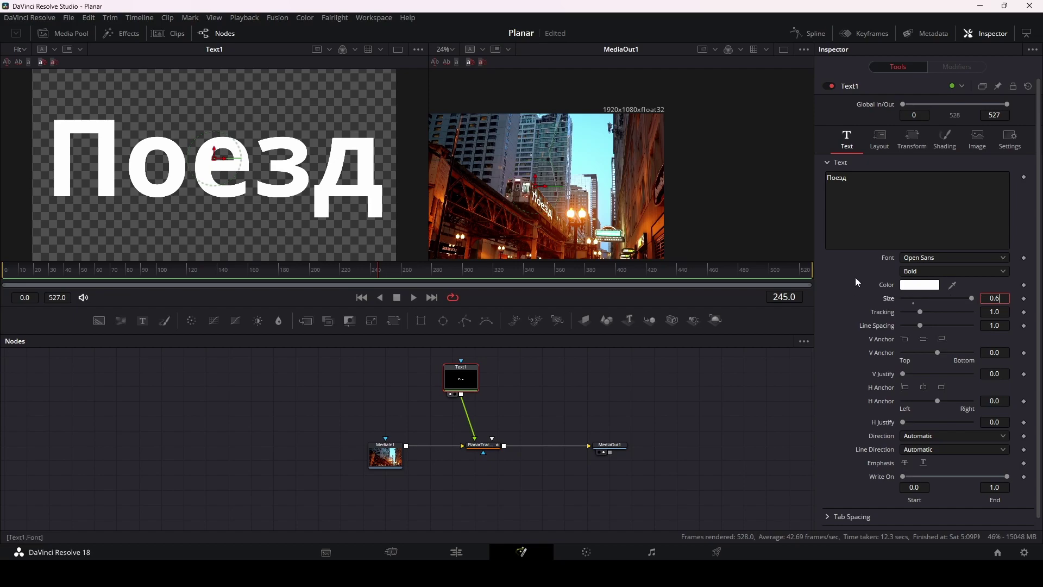
{"action": "key", "text": "Return"}
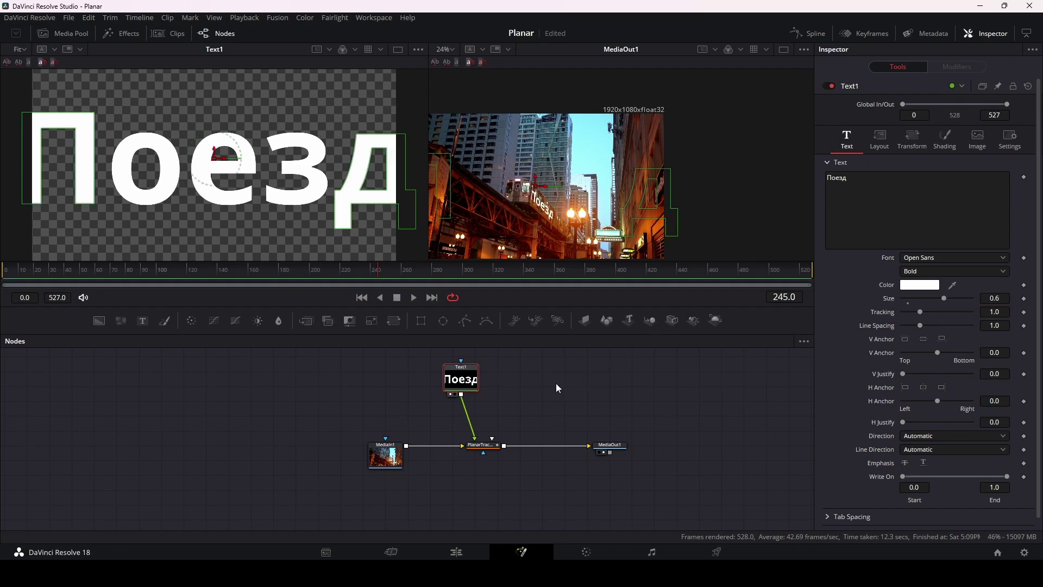
{"action": "left_click", "coordinate": [555, 383]}
{"action": "left_click_drag", "start_coordinate": [954, 285], "coordinate": [591, 152]}
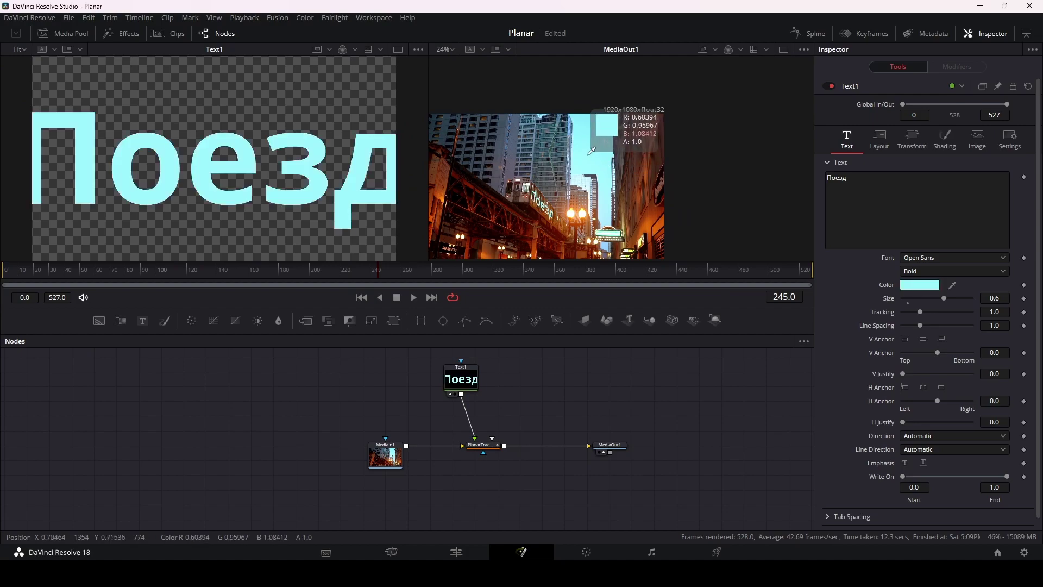
{"action": "left_click", "coordinate": [490, 444]}
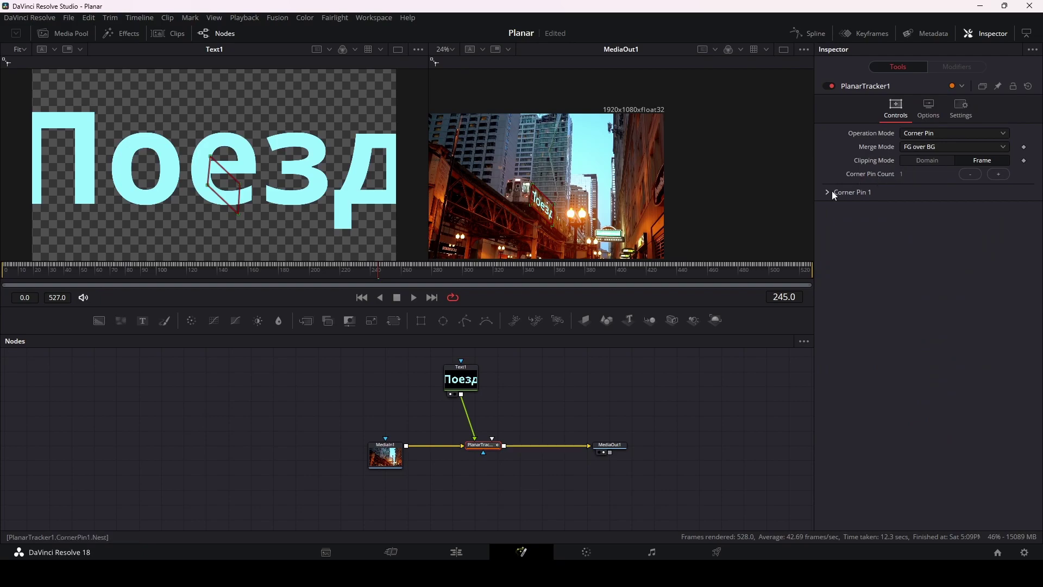
Set the corner pin's Apply Mode to Screen
{"action": "left_click", "coordinate": [832, 193]}
{"action": "left_click", "coordinate": [944, 247]}
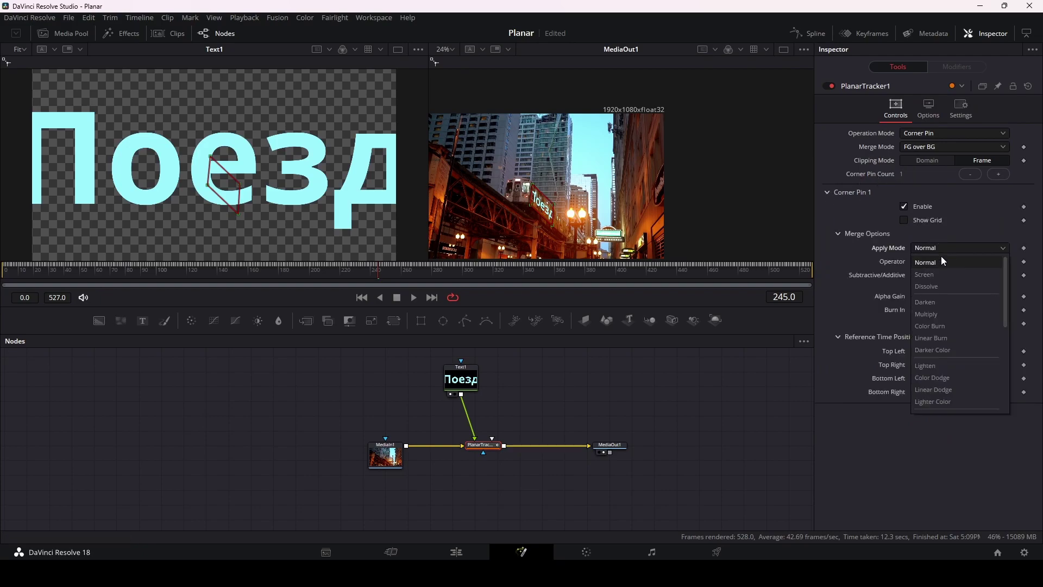
{"action": "left_click", "coordinate": [934, 274]}
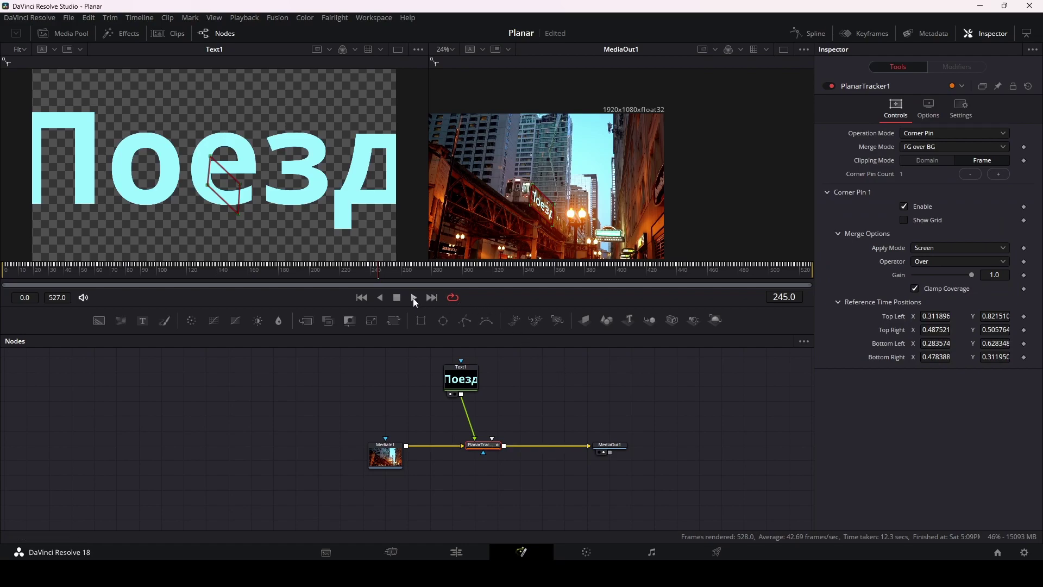
Reduce the text size to 0.5182 and play the composite from the first frame
{"action": "left_click", "coordinate": [367, 301]}
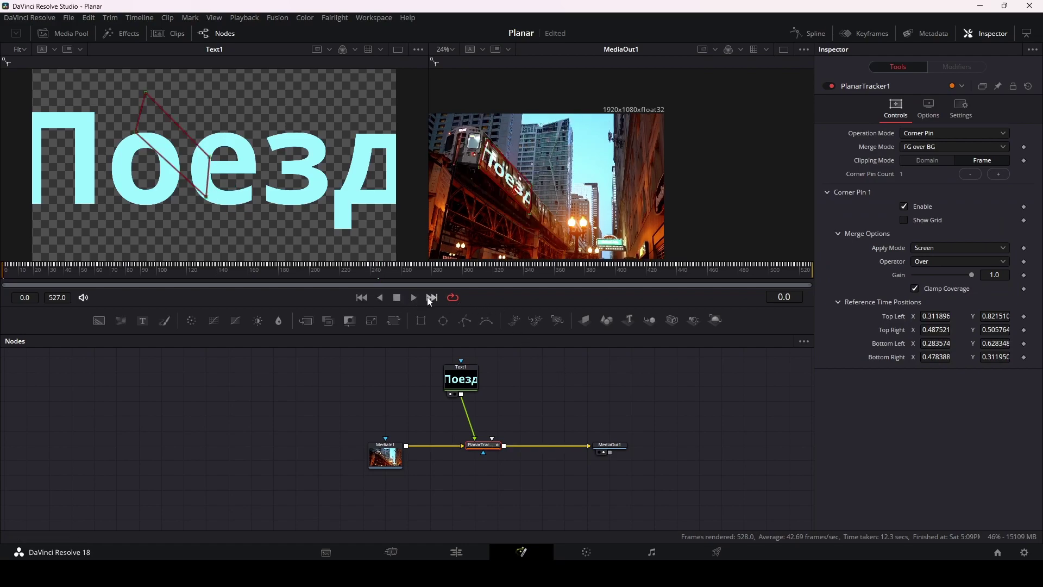
{"action": "left_click", "coordinate": [473, 382]}
{"action": "left_click_drag", "start_coordinate": [995, 299], "coordinate": [970, 298]}
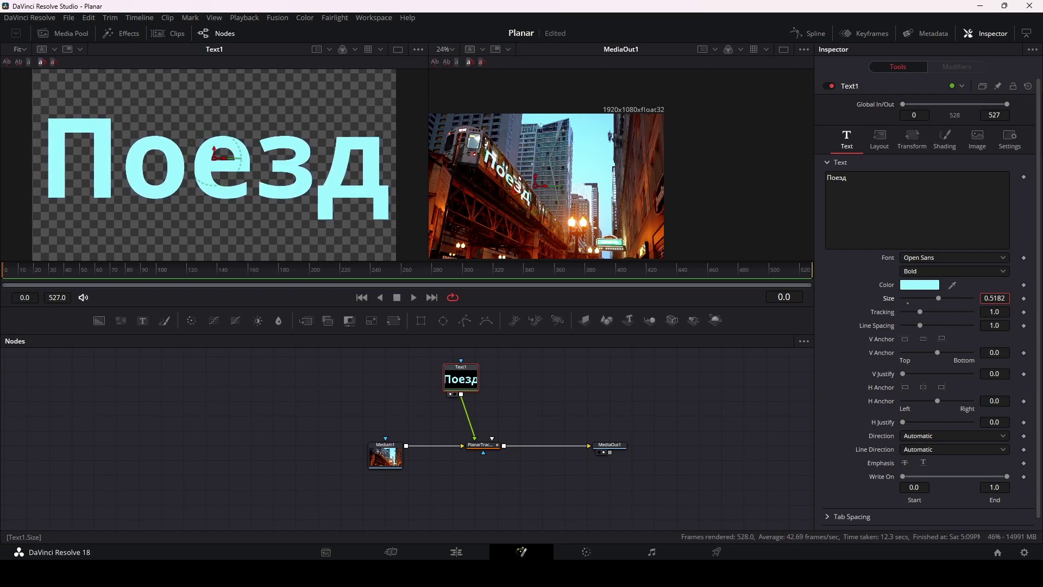
{"action": "left_click", "coordinate": [415, 298]}
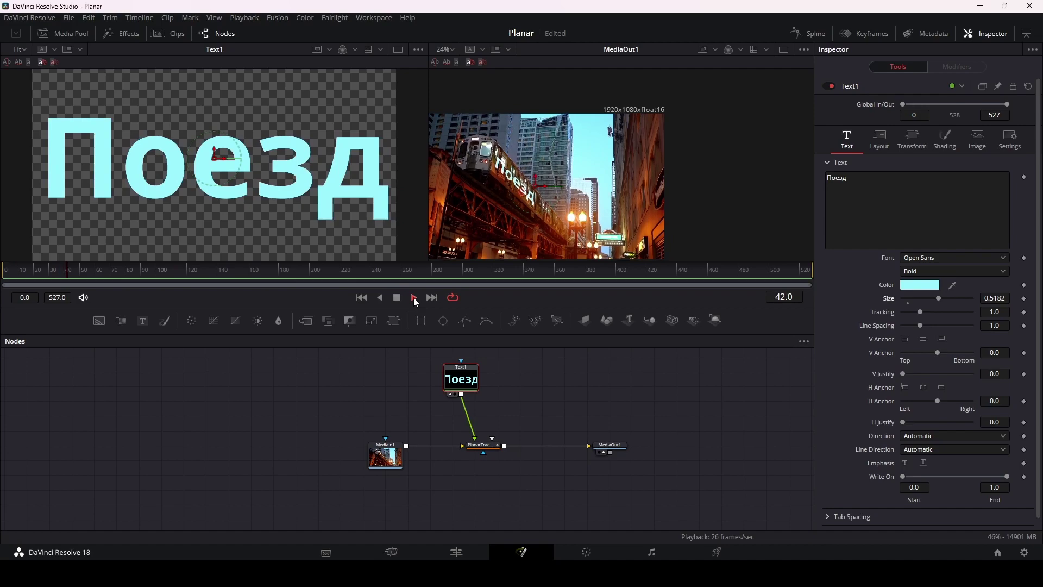